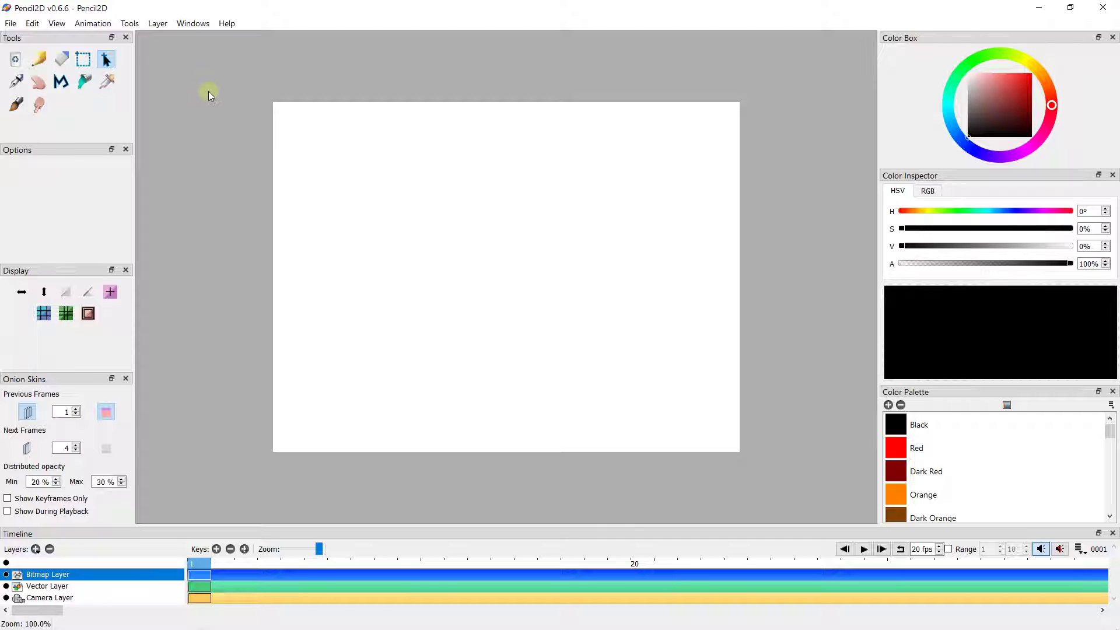
Import the Room image, positioned relative to the center of the camera at the current frame.
scroll(250, 149, "right", 2)
scroll(249, 150, "down", 1)
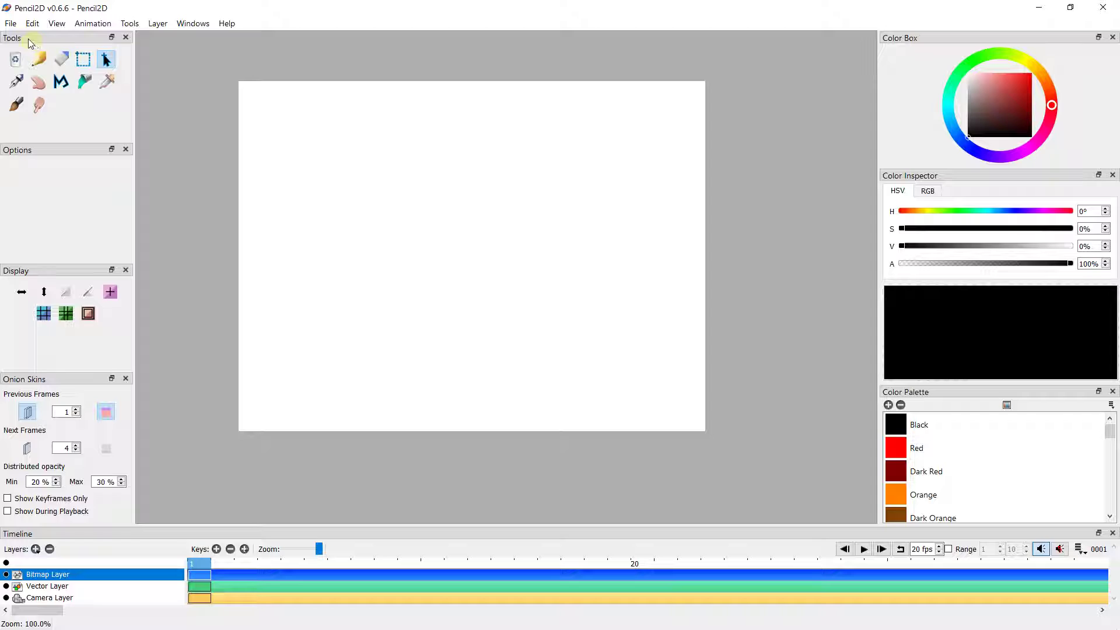
left_click(10, 27)
mouse_move(35, 116)
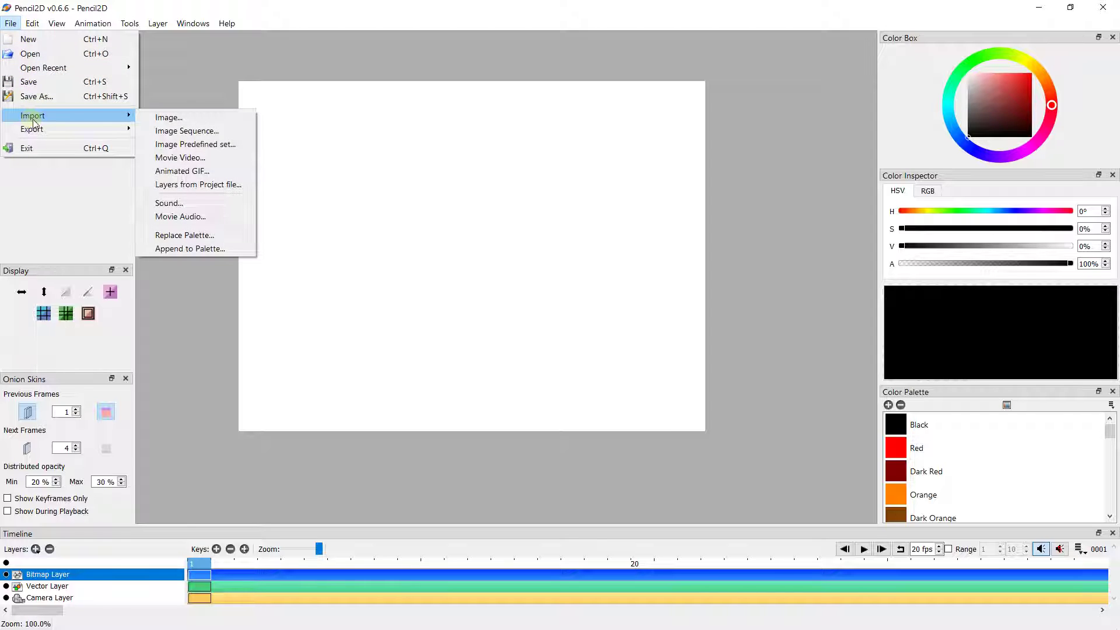
left_click(175, 118)
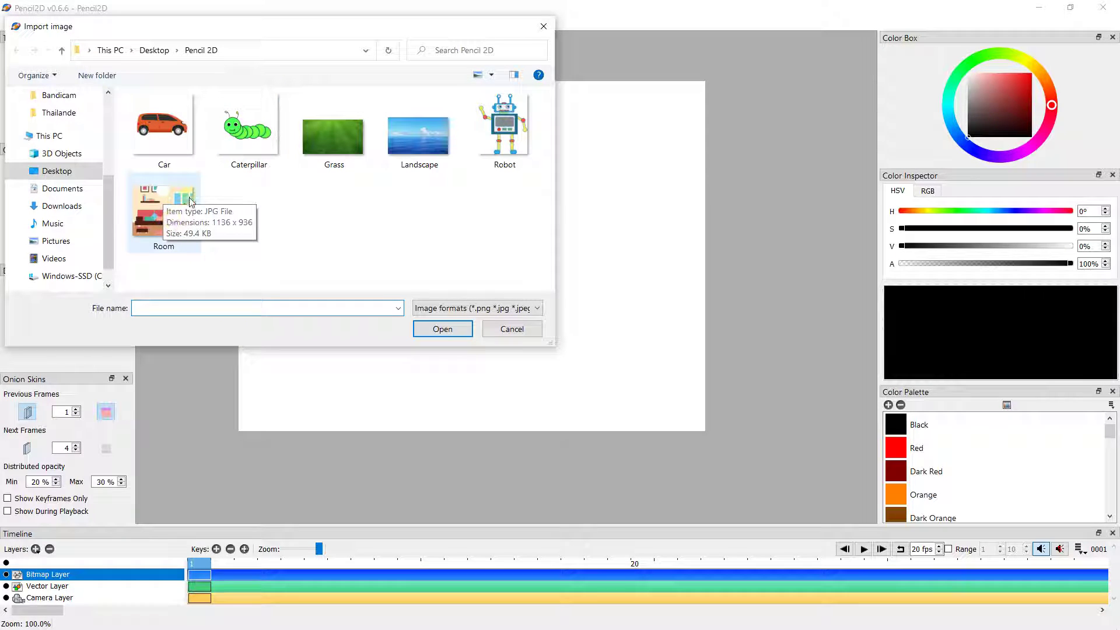
left_click(153, 217)
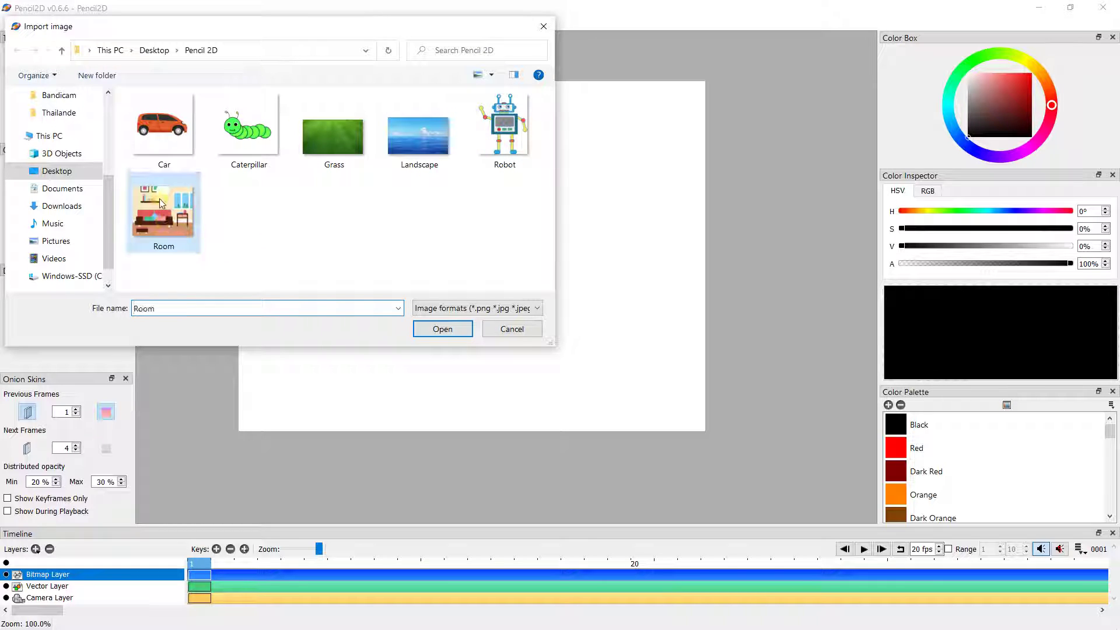
left_click(443, 328)
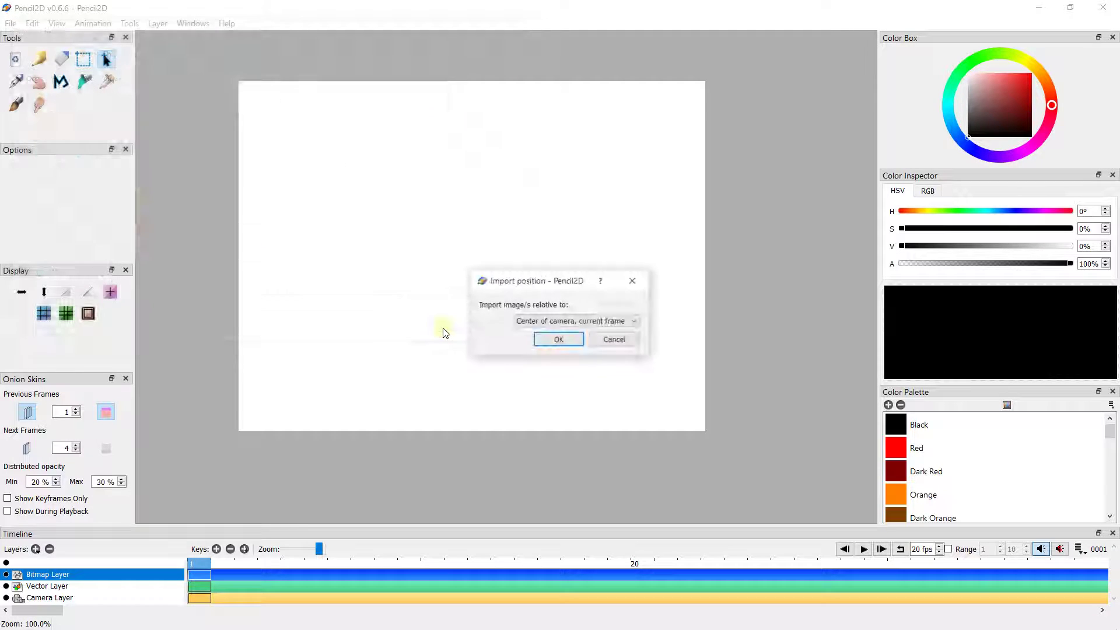
left_click(537, 324)
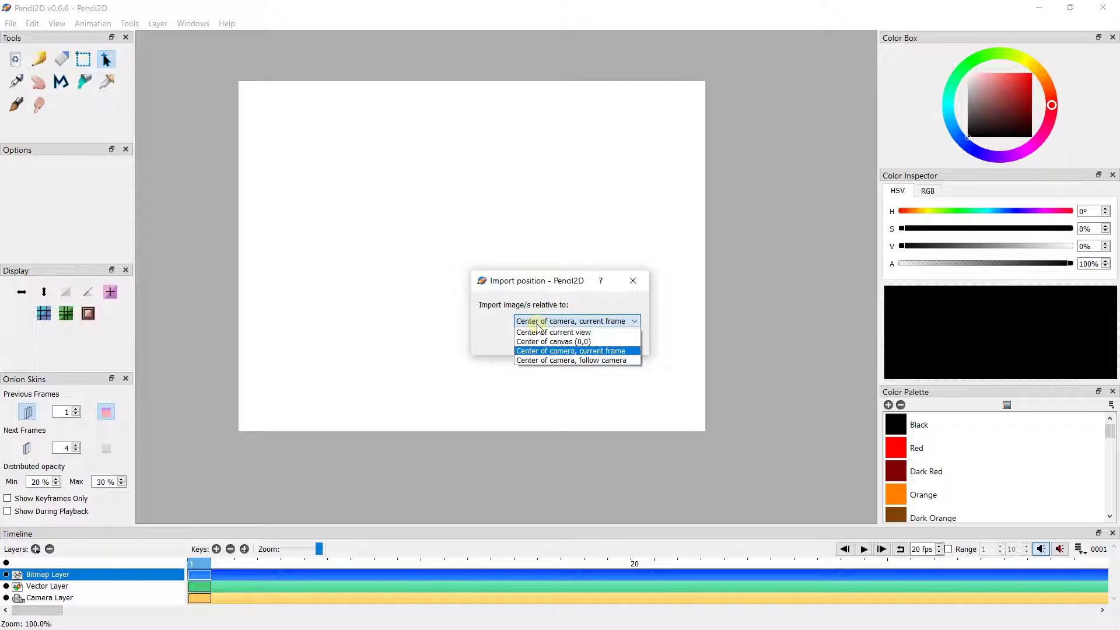
left_click(537, 324)
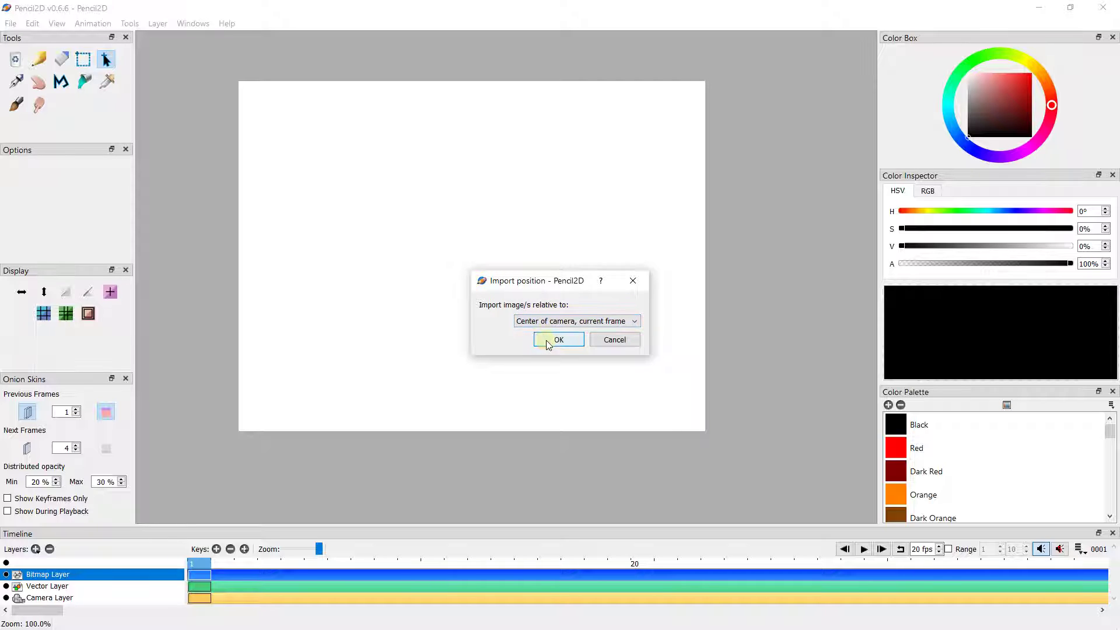
left_click(546, 341)
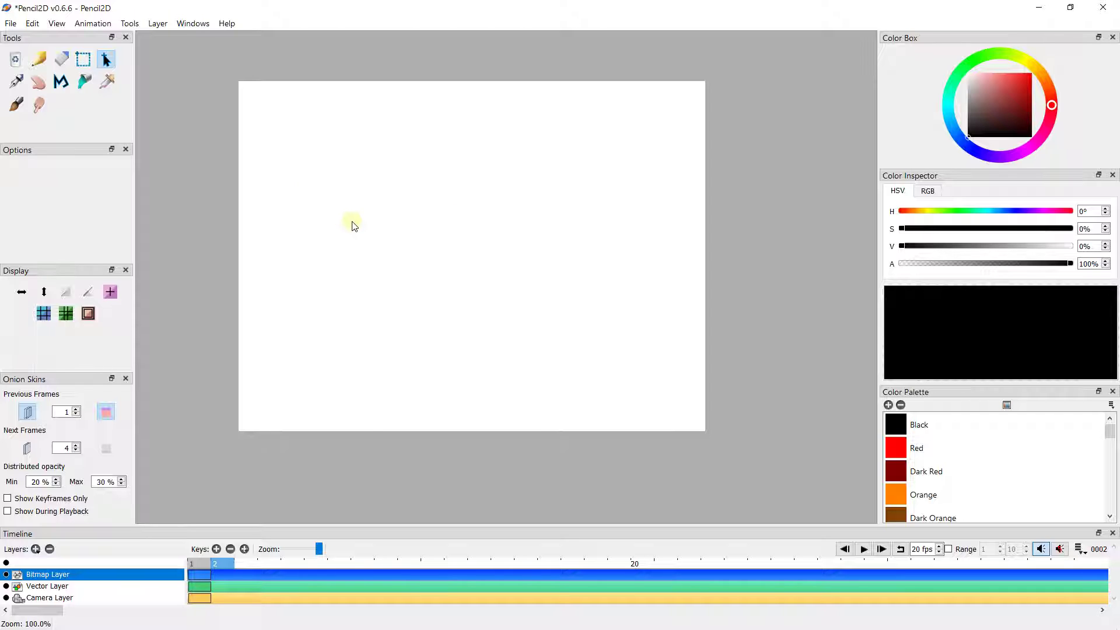
Select the whole room image, scale it down to slightly larger than the canvas, and apply the transformation.
scroll(351, 222, "down", 2)
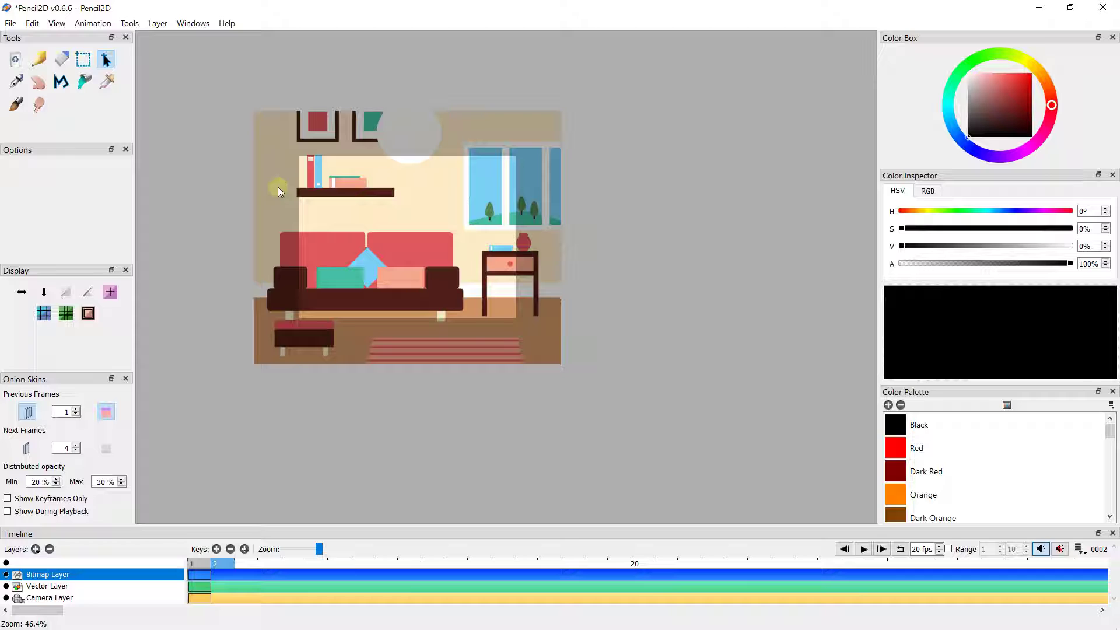
left_click(34, 24)
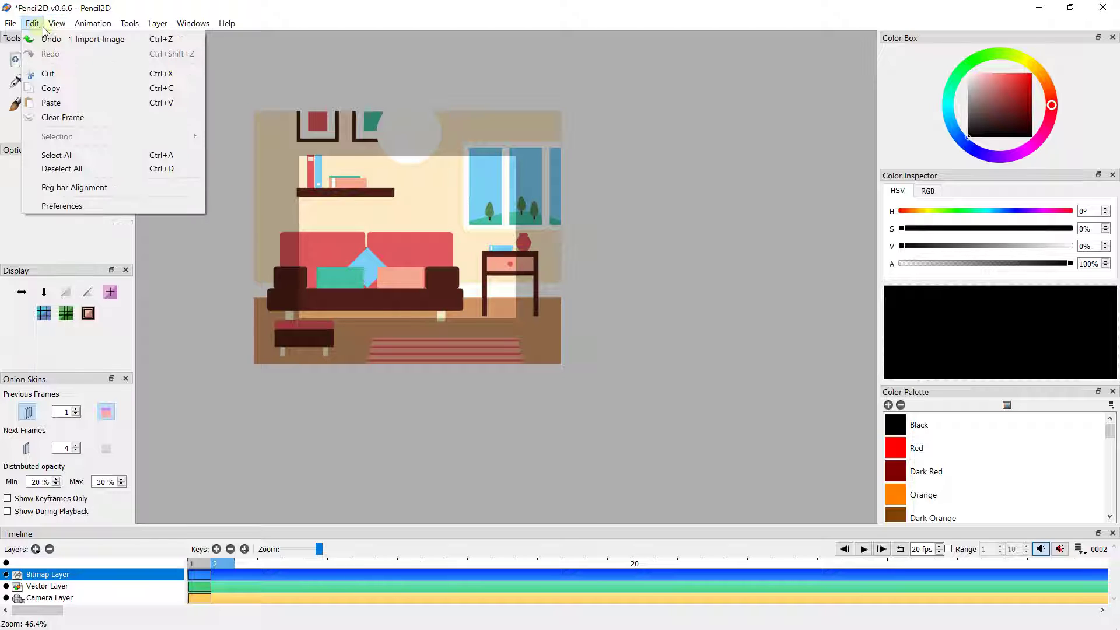
left_click(47, 156)
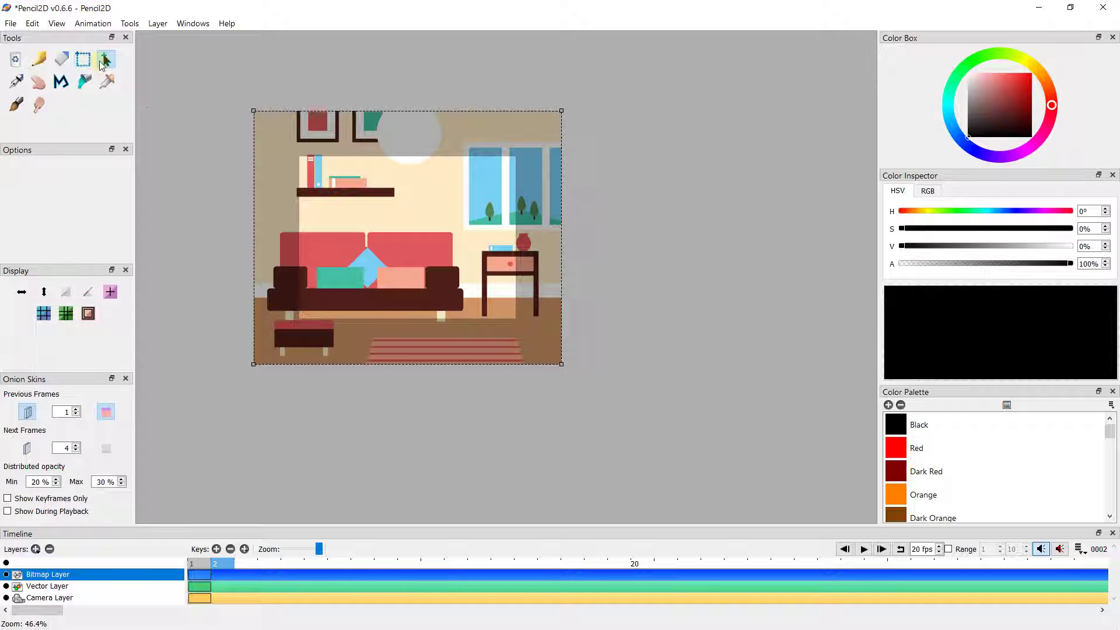
left_click_drag(253, 110, 285, 144)
left_click_drag(555, 367, 517, 323)
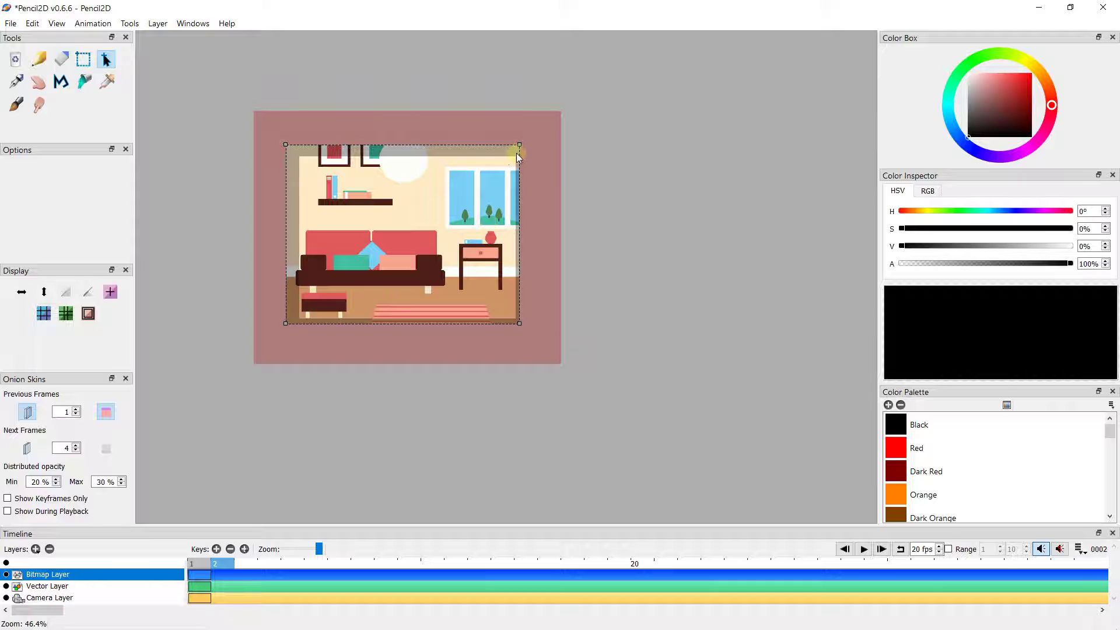
left_click_drag(519, 144, 523, 150)
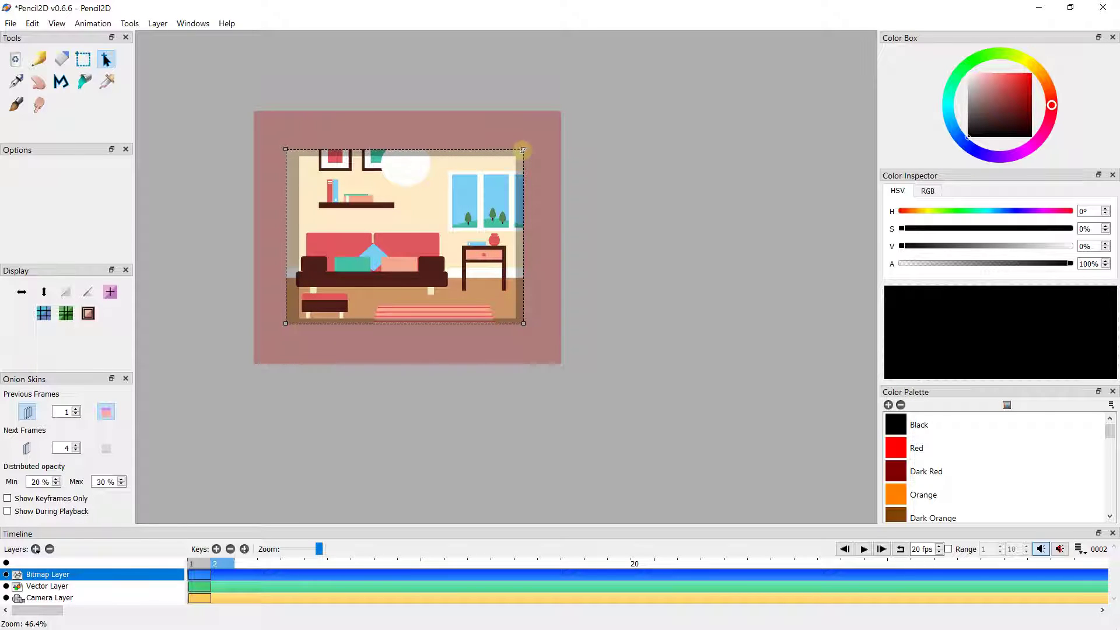
mouse_move(522, 150)
left_mouse_down()
mouse_move(555, 118)
mouse_move(429, 221)
mouse_move(584, 103)
mouse_move(440, 160)
mouse_move(555, 117)
mouse_move(527, 136)
left_mouse_up()
left_click_drag(488, 190, 491, 193)
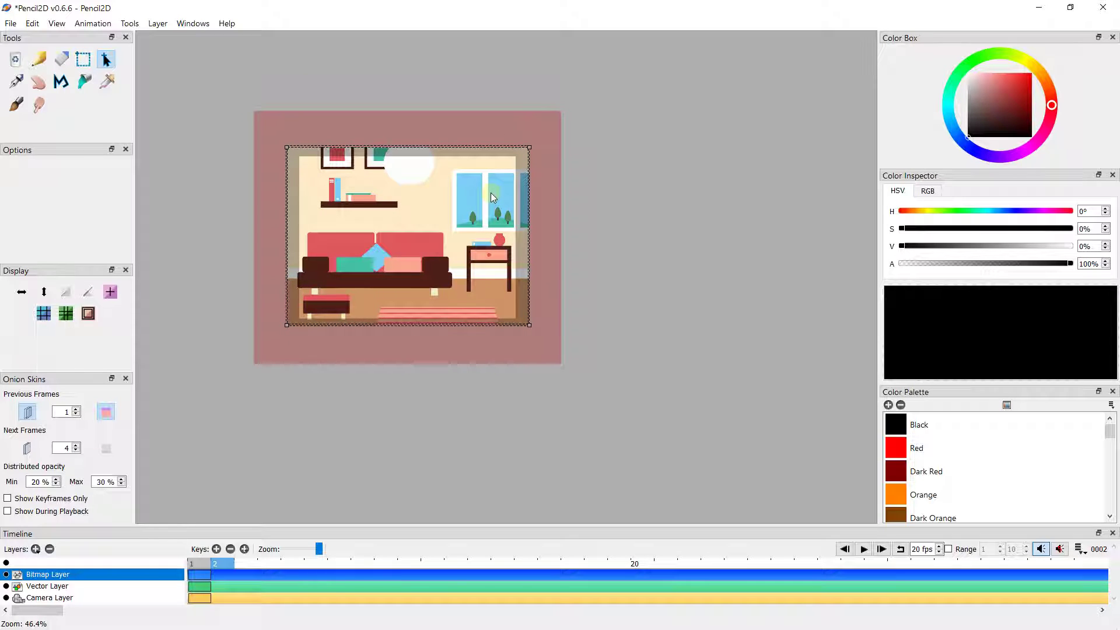
key("Return")
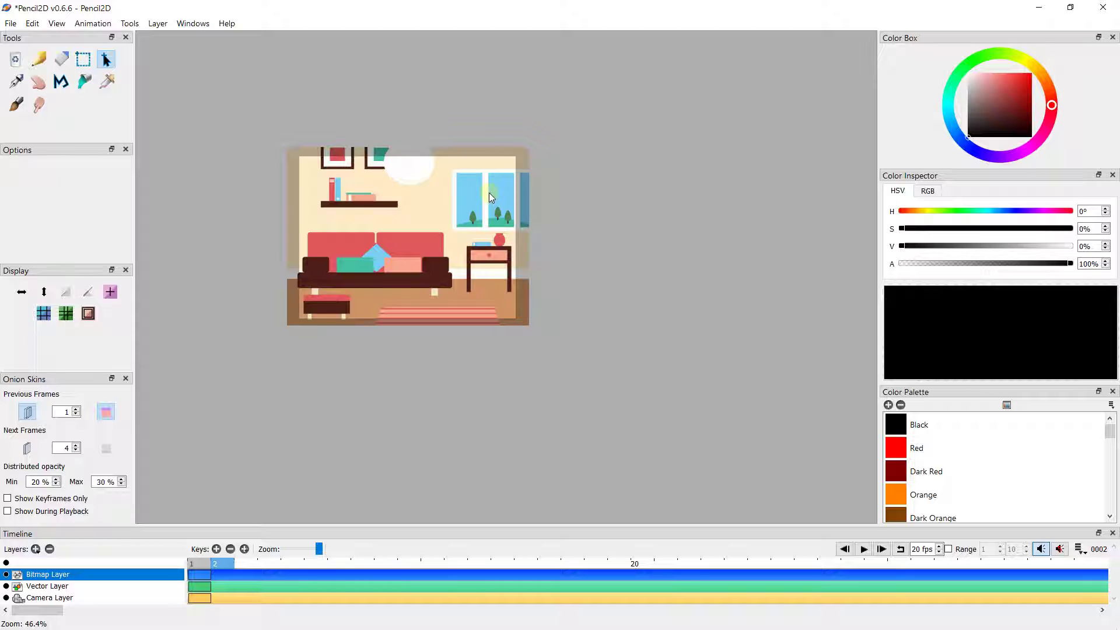
Cut a thin strip off the room image's upper edge by selecting it, moving it away and deleting it.
scroll(489, 193, "up", 2)
left_click_drag(325, 193, 372, 200)
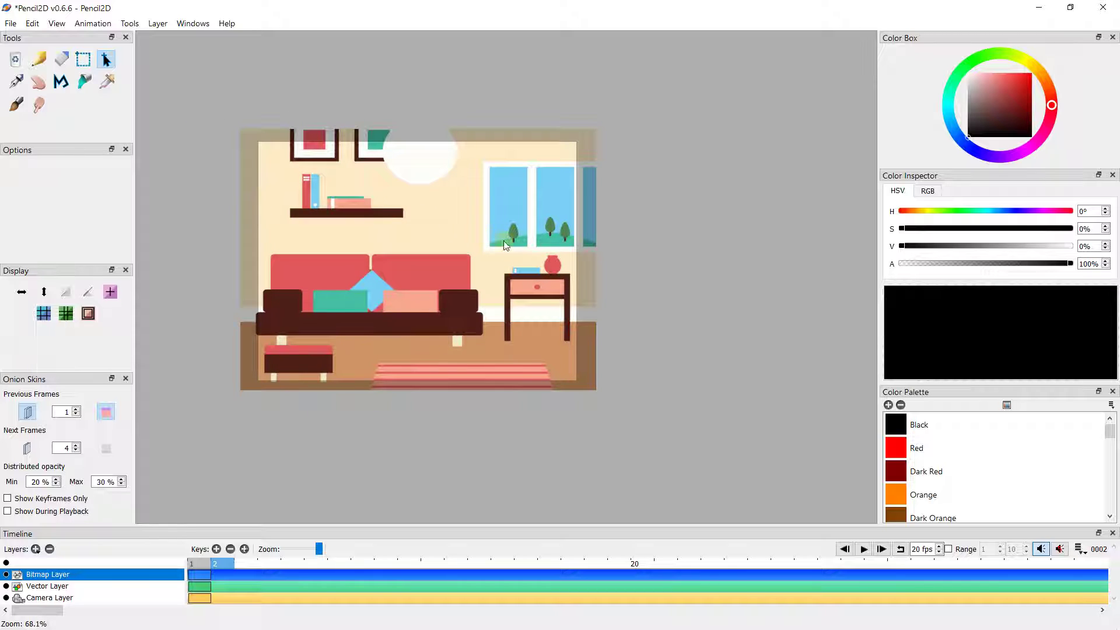
scroll(516, 254, "down", 1)
scroll(571, 196, "up", 1)
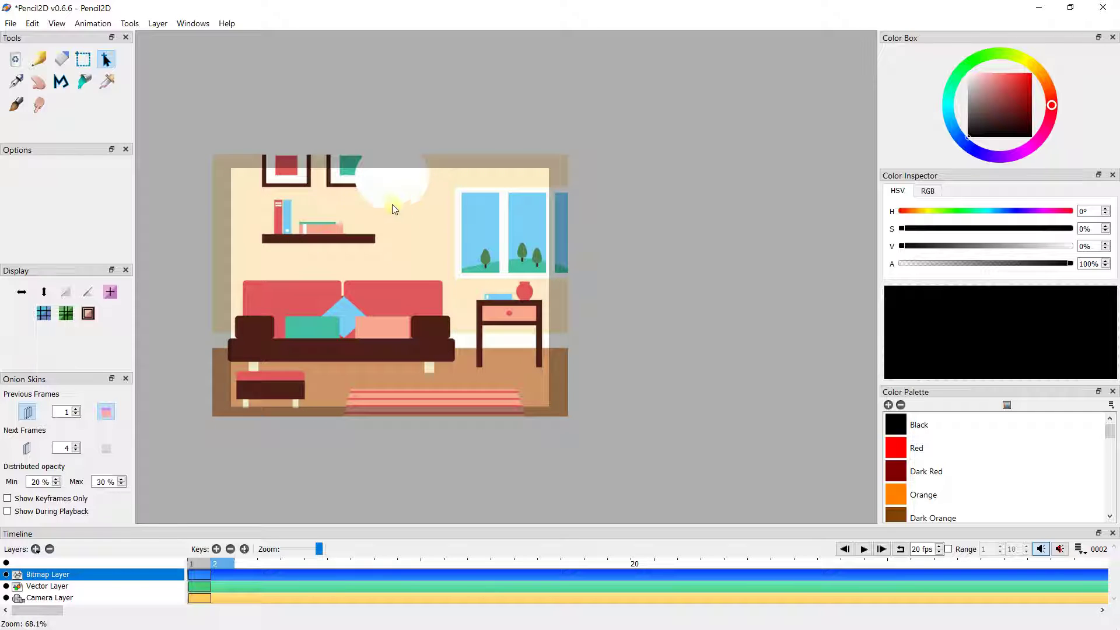
left_click(86, 66)
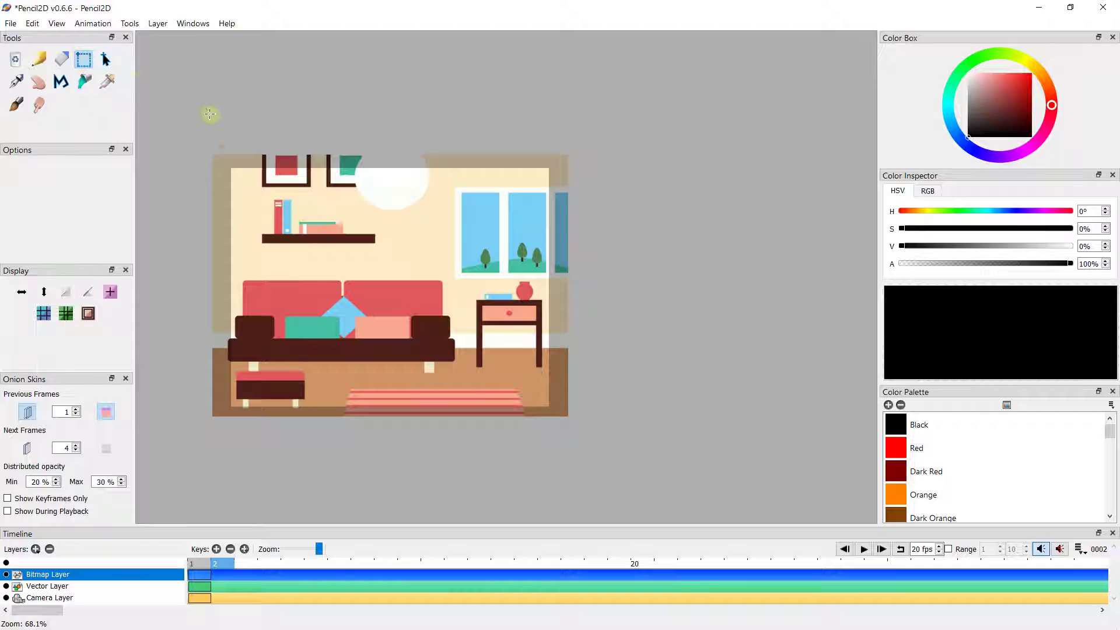
left_click_drag(196, 143, 585, 162)
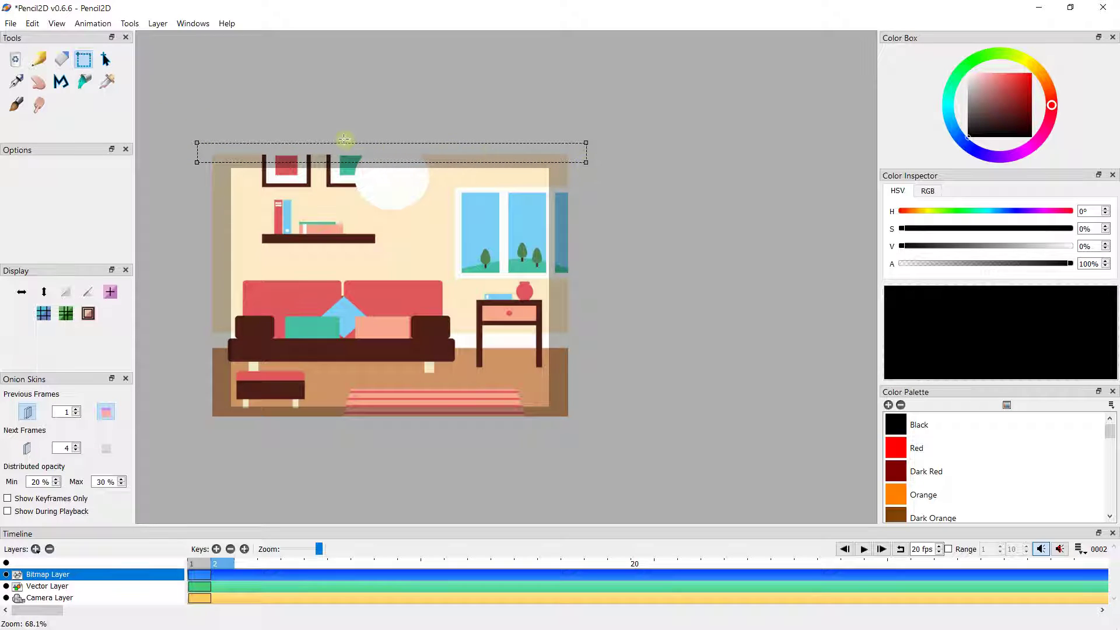
left_click(106, 60)
left_click_drag(308, 153, 313, 108)
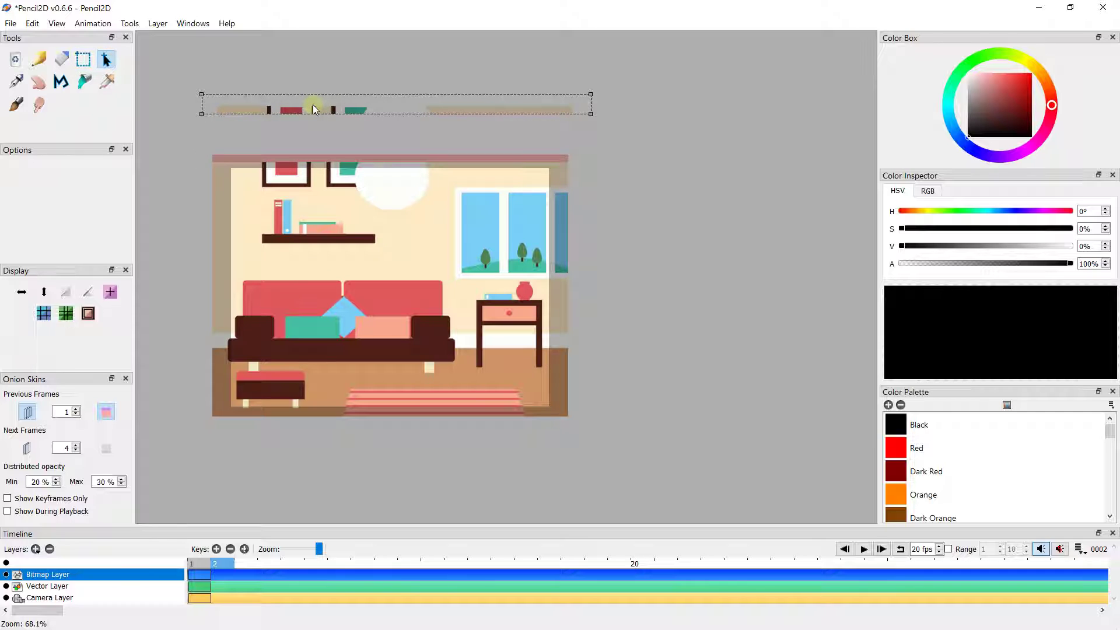
key("Delete")
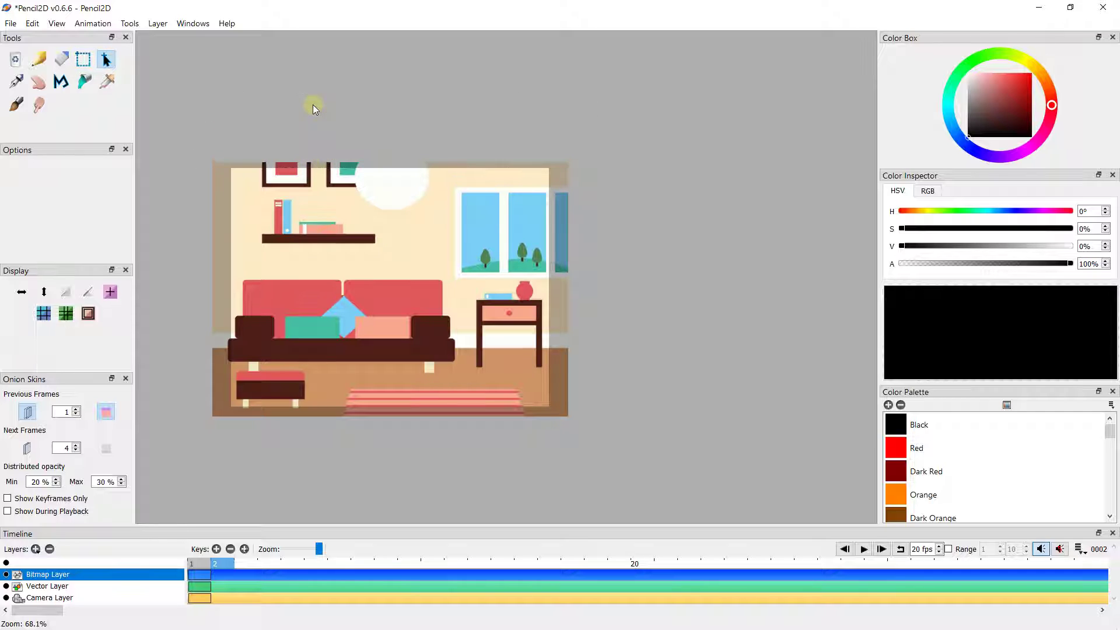
Delete the bitmap layer holding the room image and add a new bitmap layer with the default name.
scroll(313, 103, "down", 1)
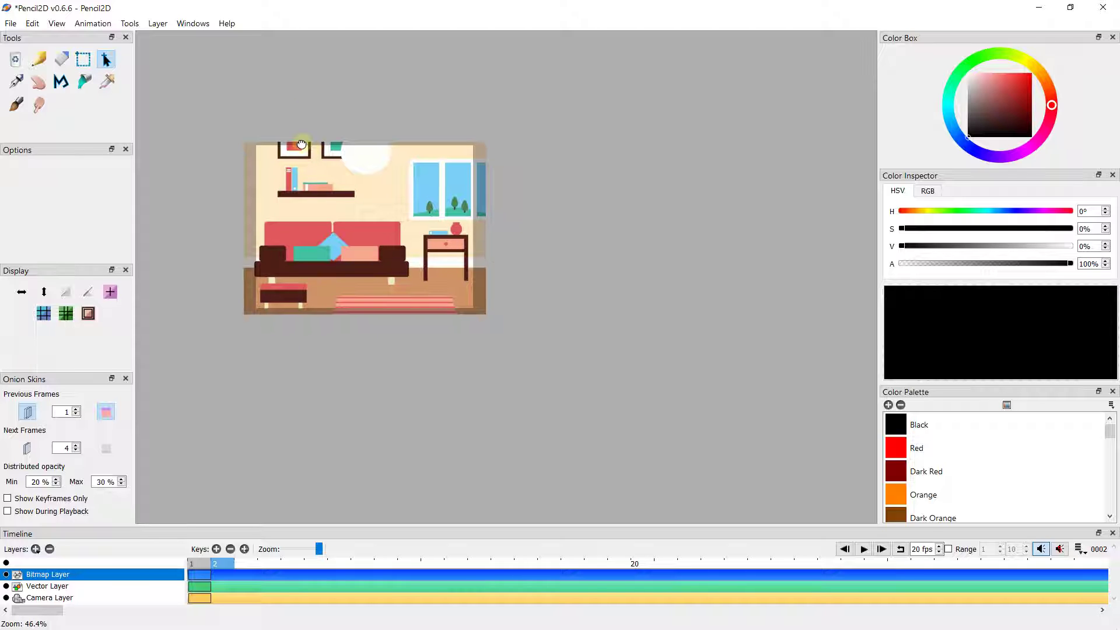
scroll(303, 149, "up", 1)
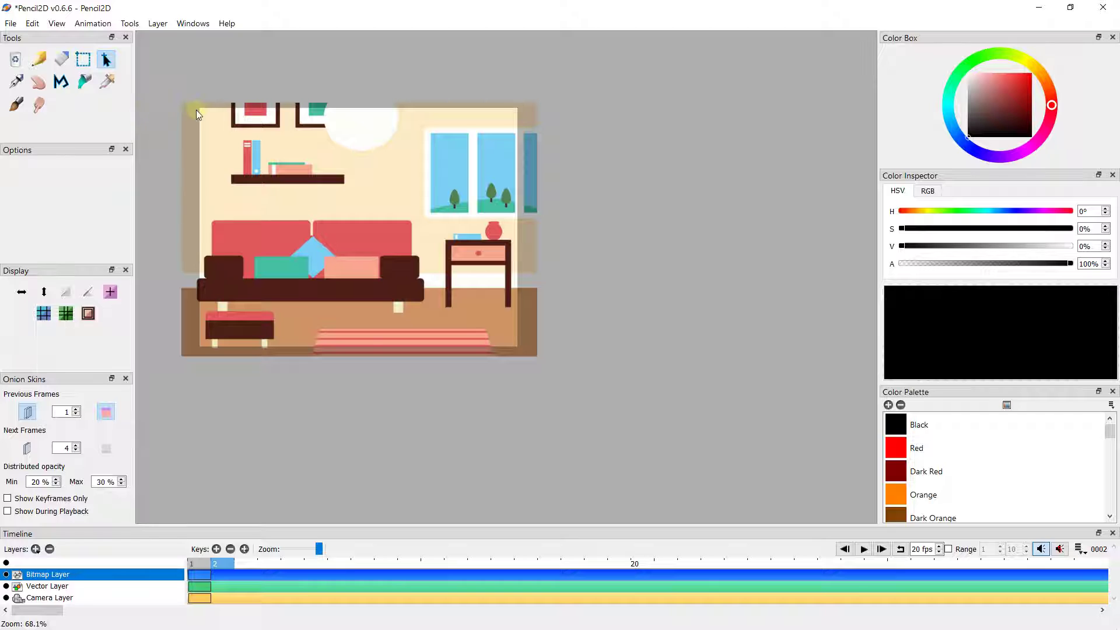
left_click(50, 549)
left_click(616, 342)
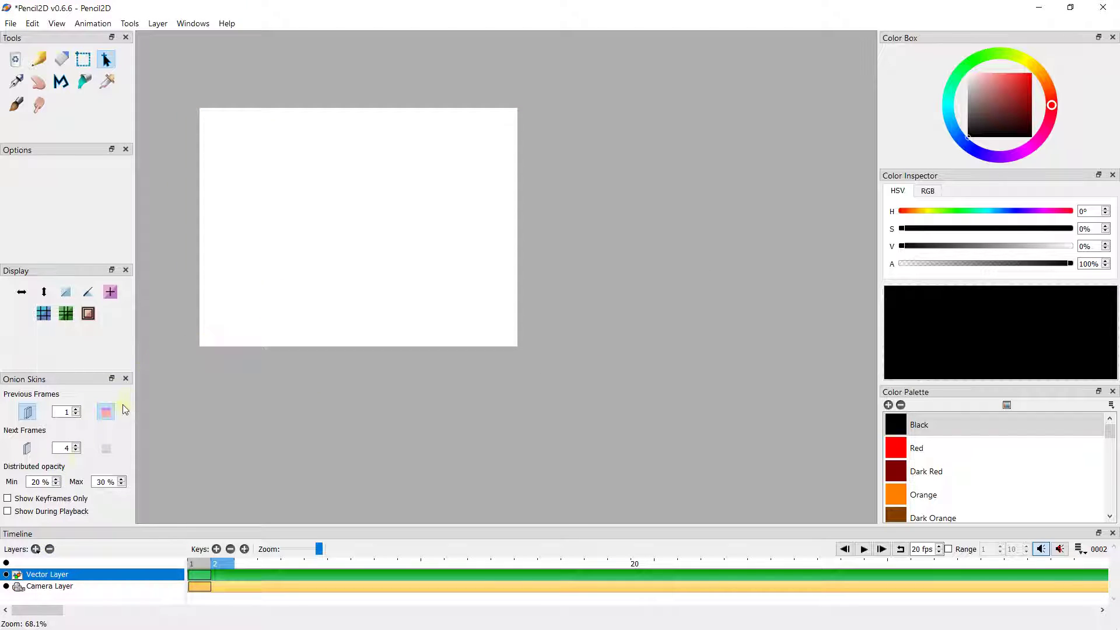
left_click(35, 548)
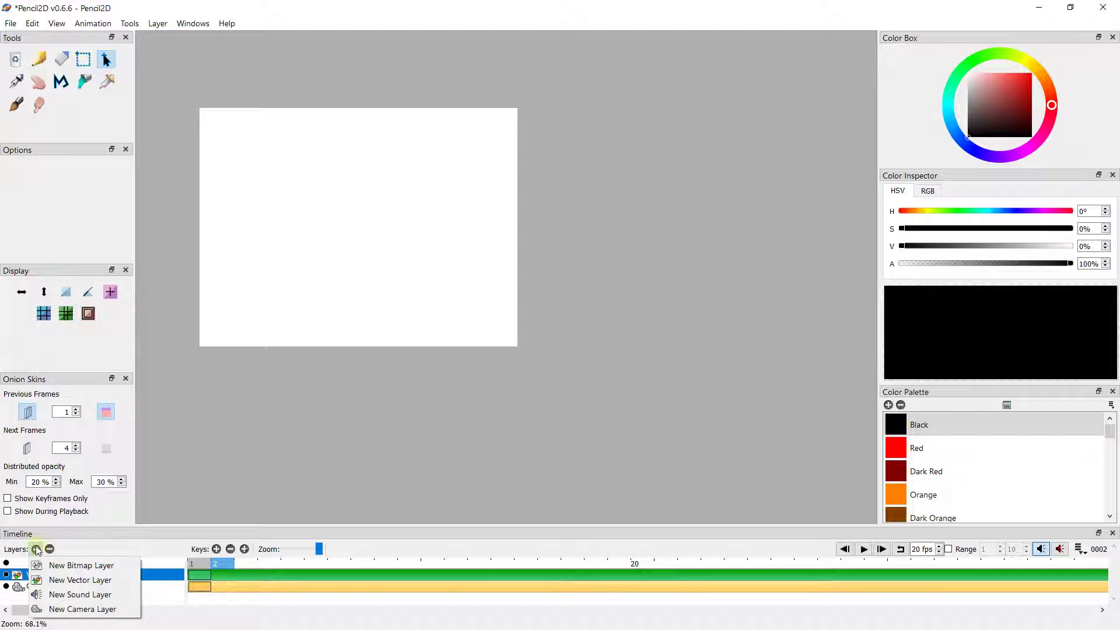
left_click(65, 564)
left_click(532, 330)
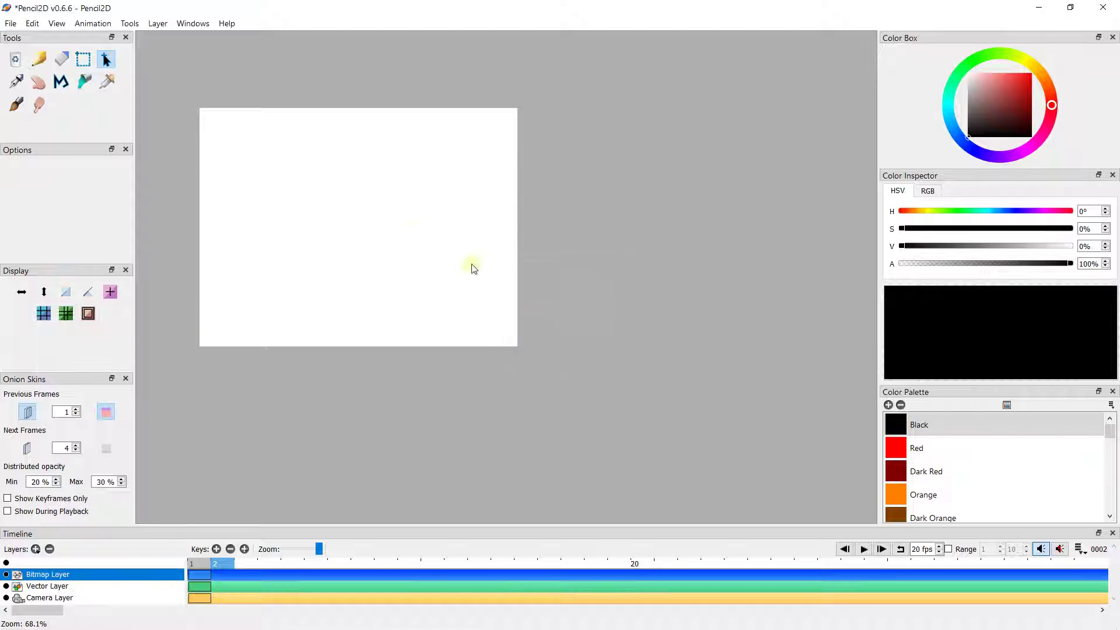
Import the Robot image into the new bitmap layer, relative to the center of the camera at the current frame.
left_click(11, 24)
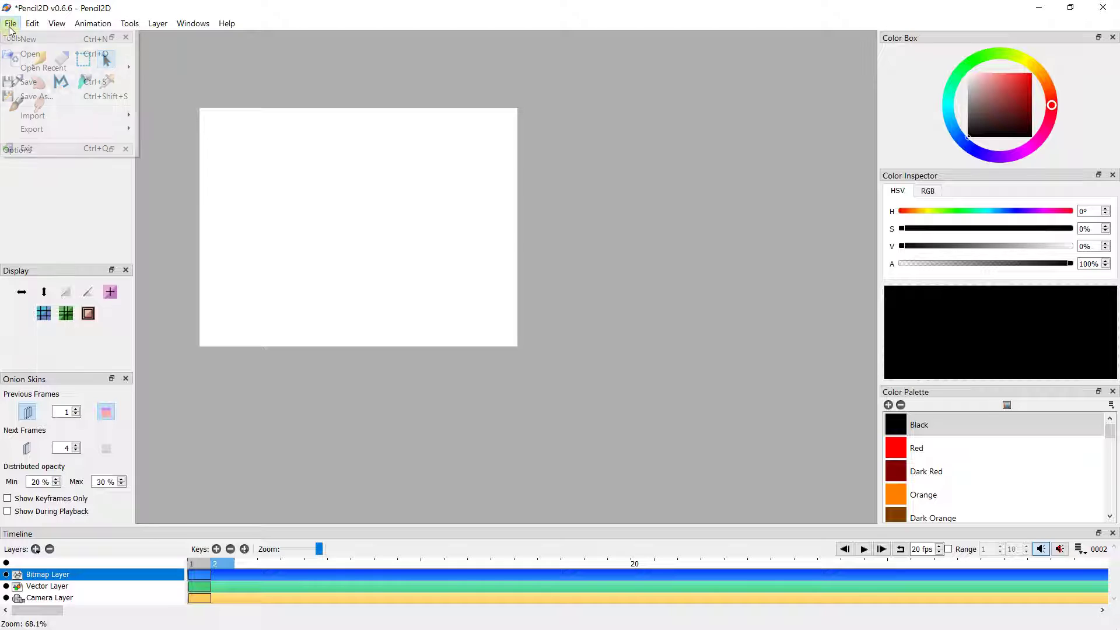
mouse_move(50, 116)
left_click(181, 119)
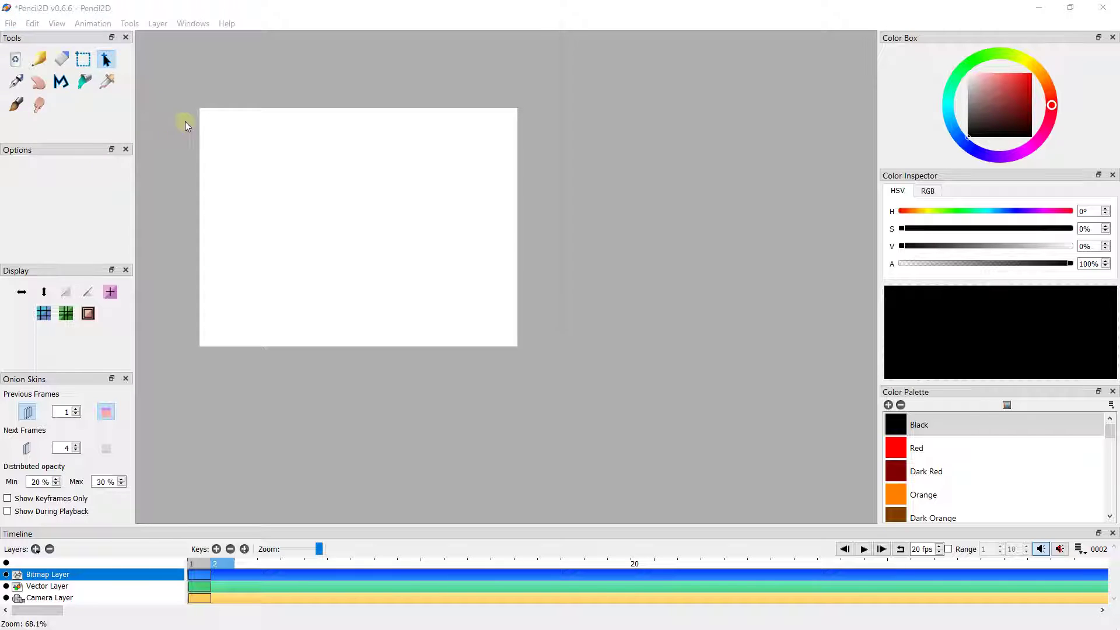
left_click(511, 144)
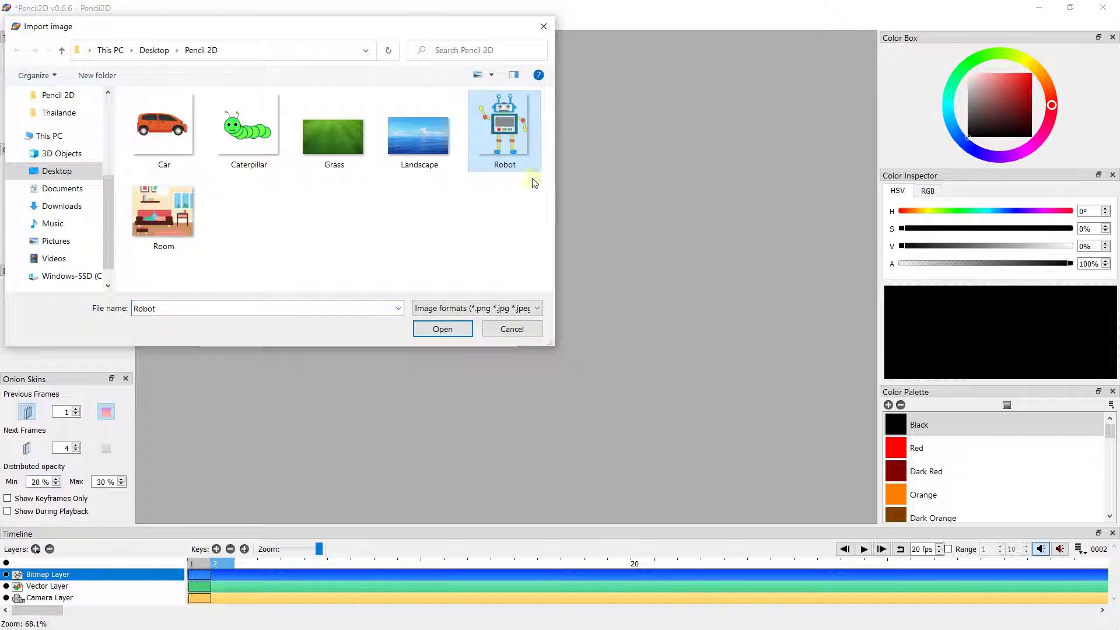
left_click(453, 334)
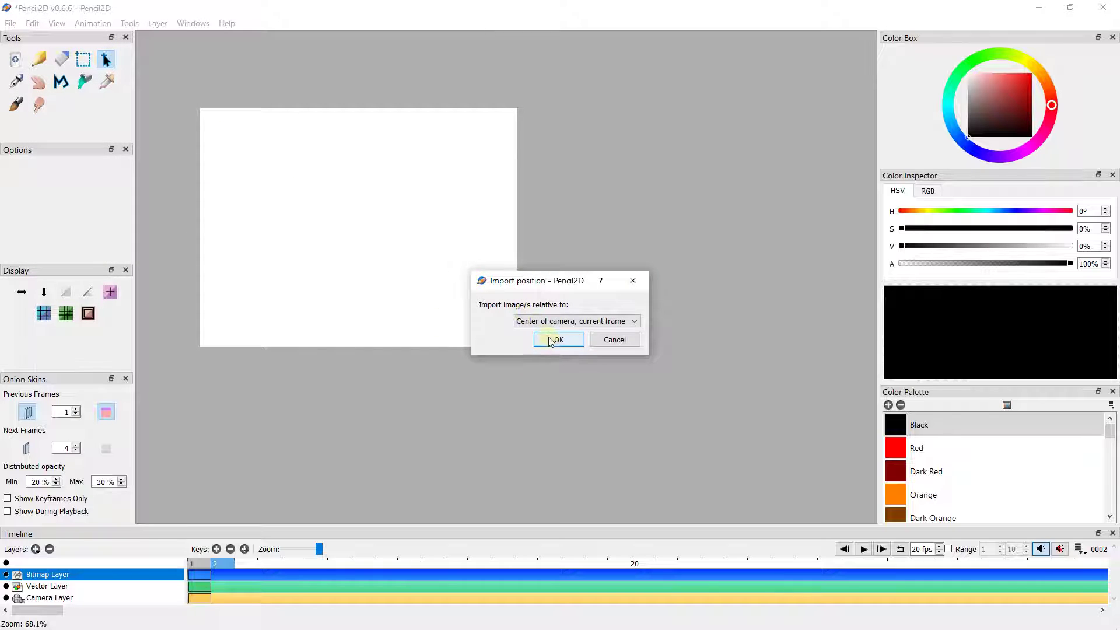
left_click(553, 338)
Select the whole robot, scale it down to fit inside the canvas, move it near the center and apply the transformation.
scroll(389, 226, "down", 5)
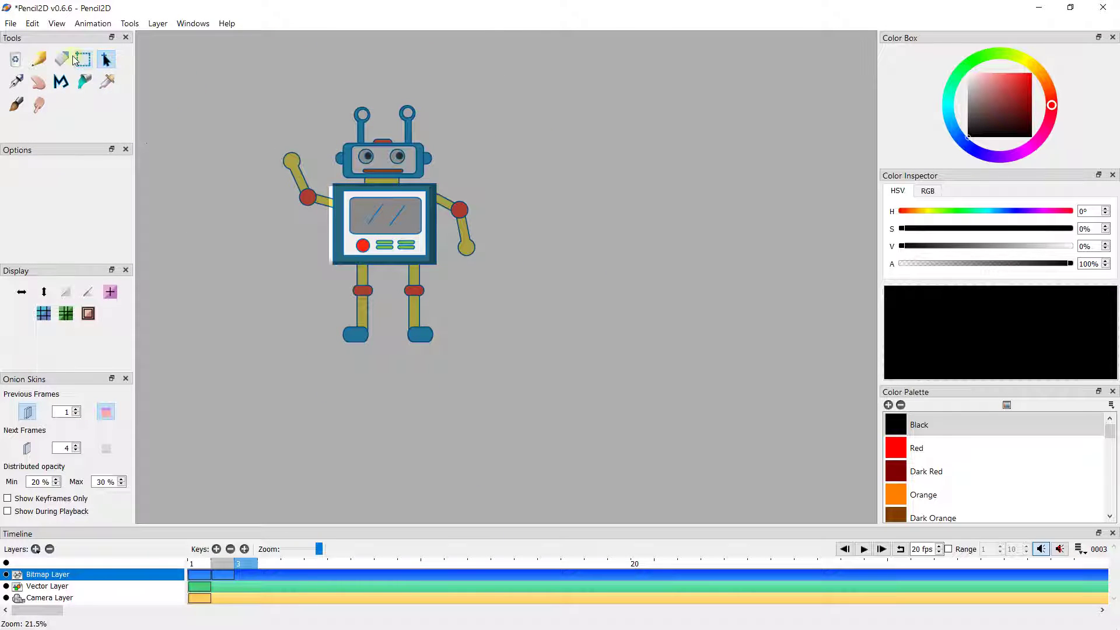
left_click(32, 23)
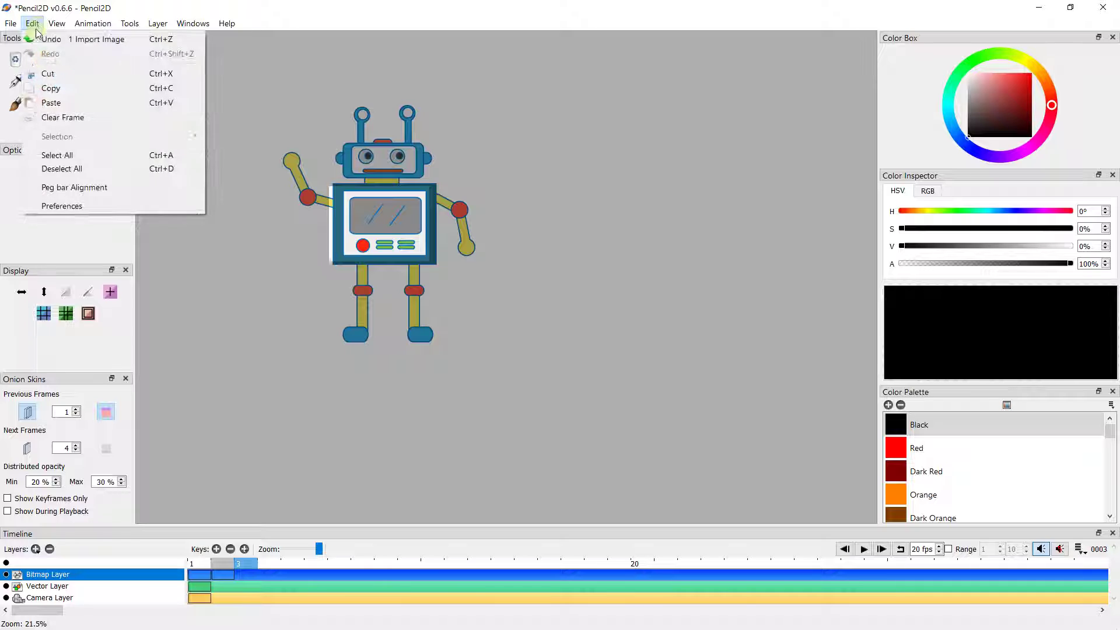
left_click(57, 155)
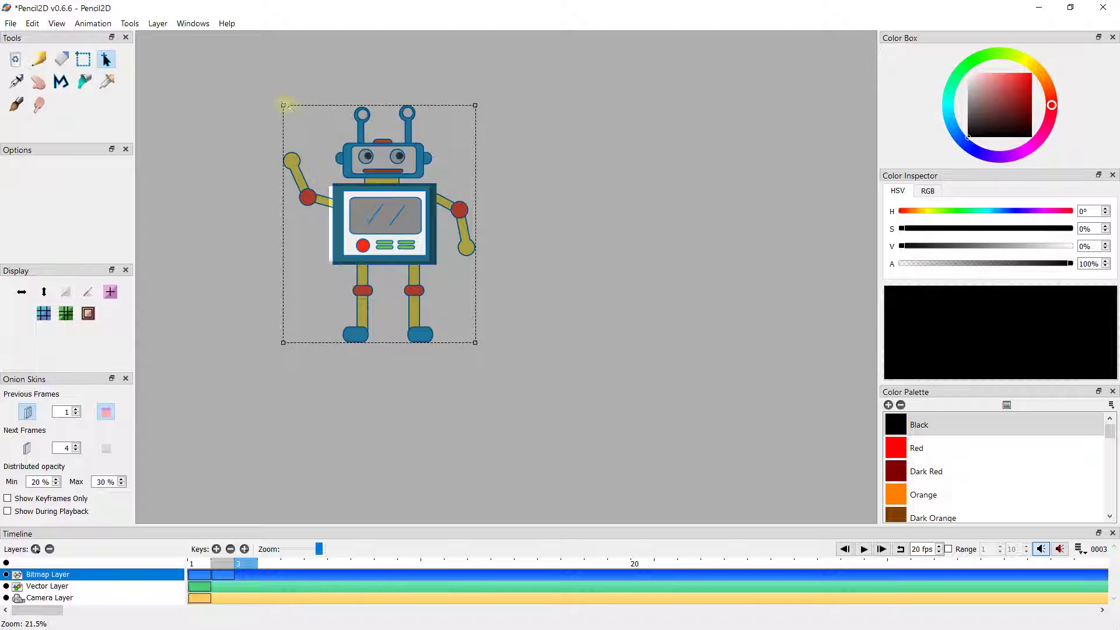
left_click_drag(283, 105, 360, 292)
scroll(395, 202, "up", 3)
left_click_drag(334, 338, 362, 260)
key("Return")
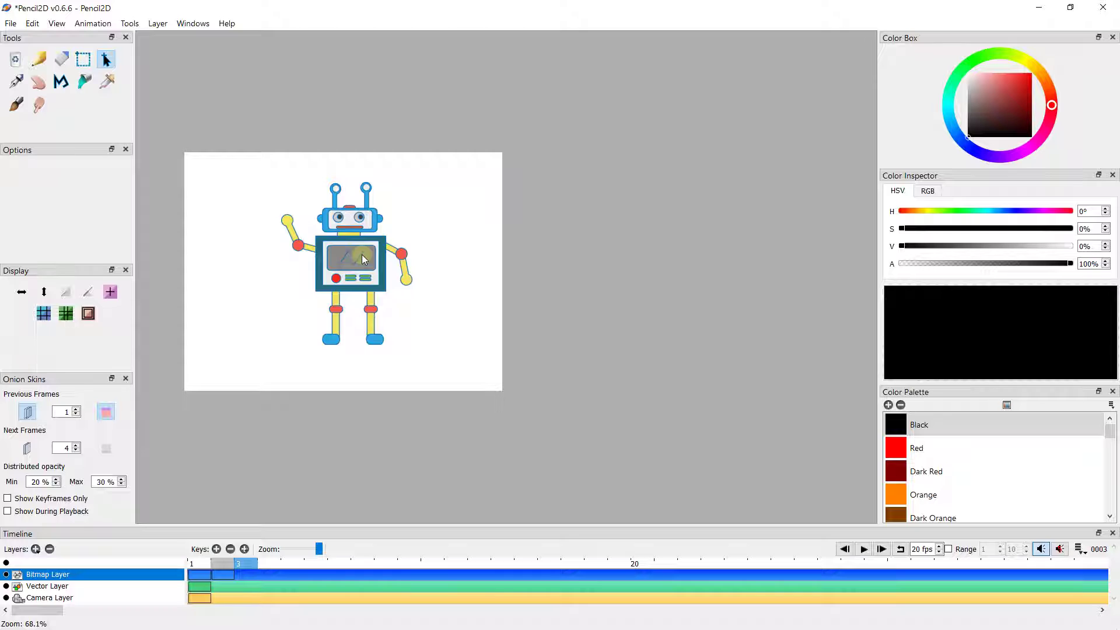
scroll(362, 260, "up", 8)
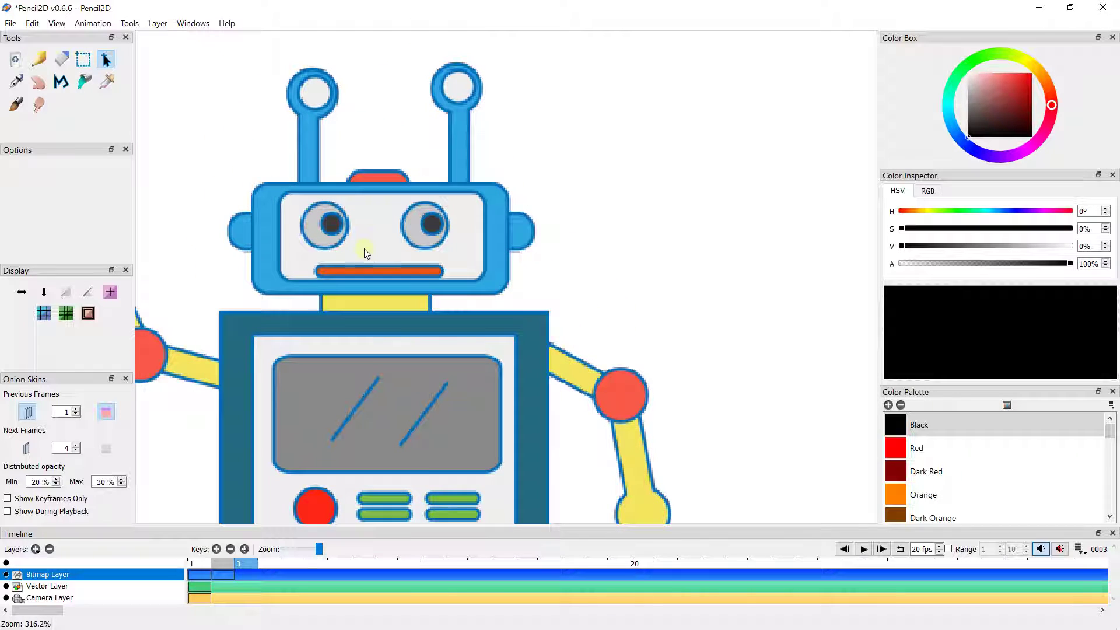
Add a new bitmap layer above the robot layer, keeping the default name Bitmap Layer 2.
scroll(299, 215, "down", 2)
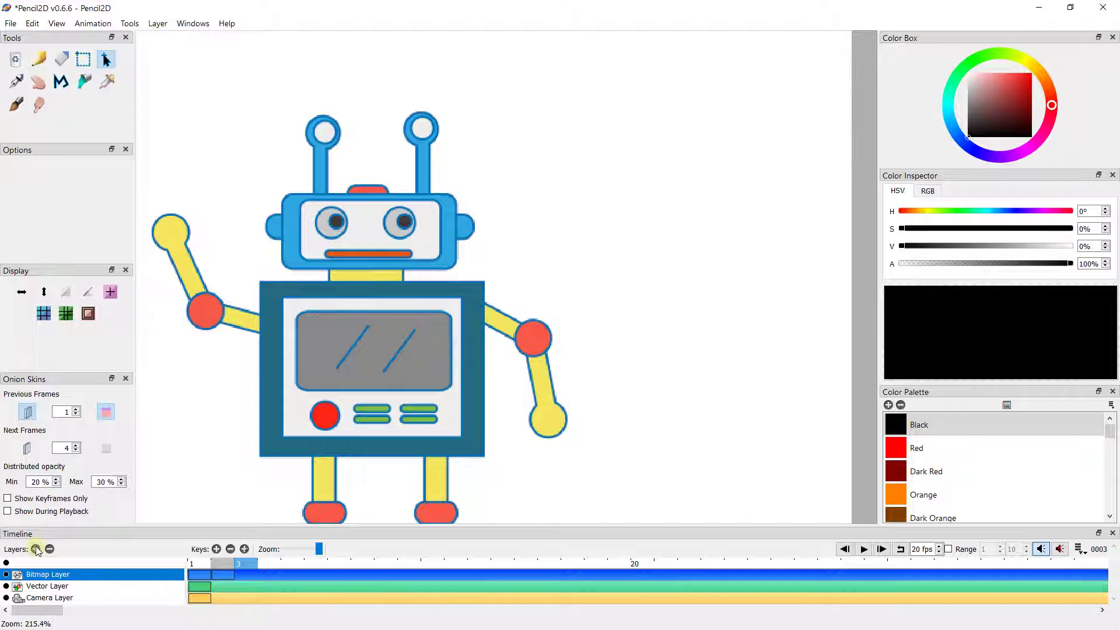
left_click(37, 550)
left_click(57, 565)
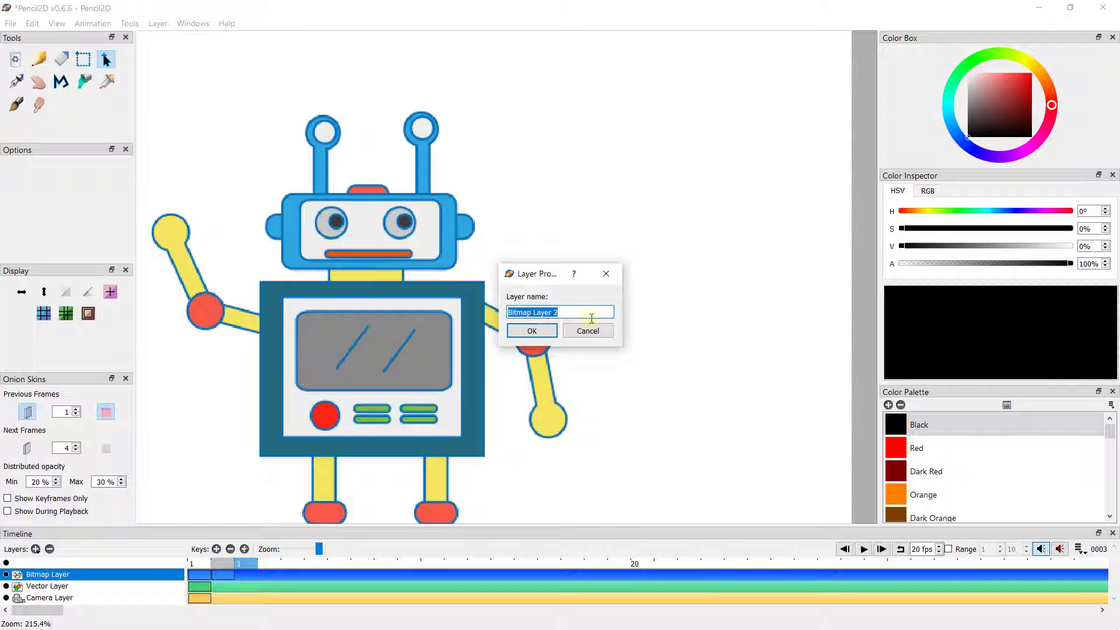
left_click(532, 330)
Trace the robot's head outline and both antennae on Bitmap Layer 2 with a black brush of width 3.87.
scroll(314, 202, "up", 2)
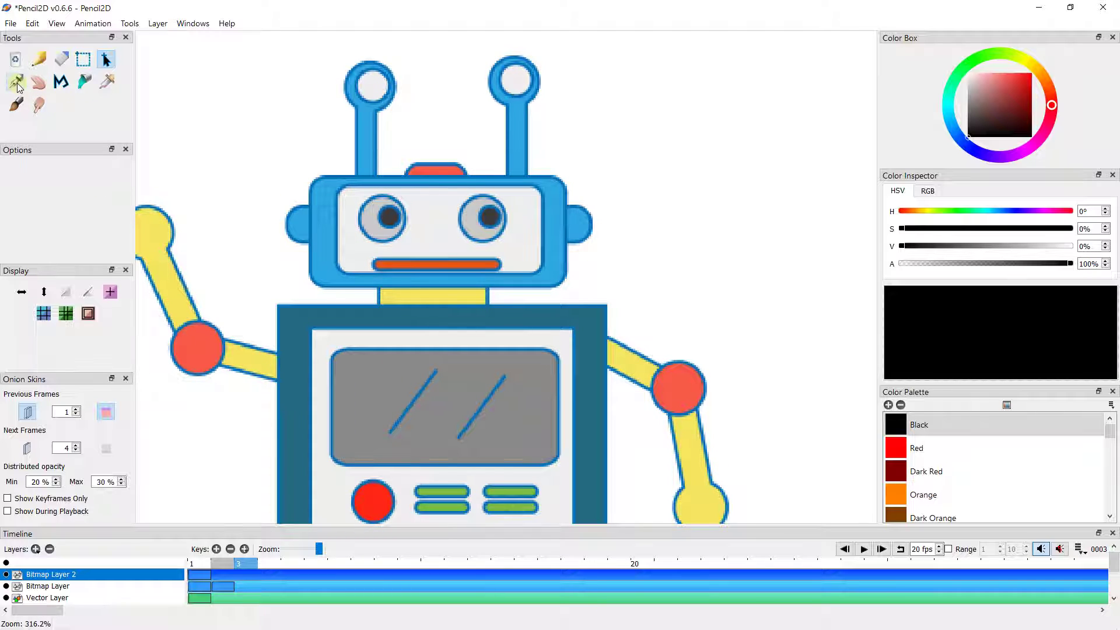
left_click(16, 105)
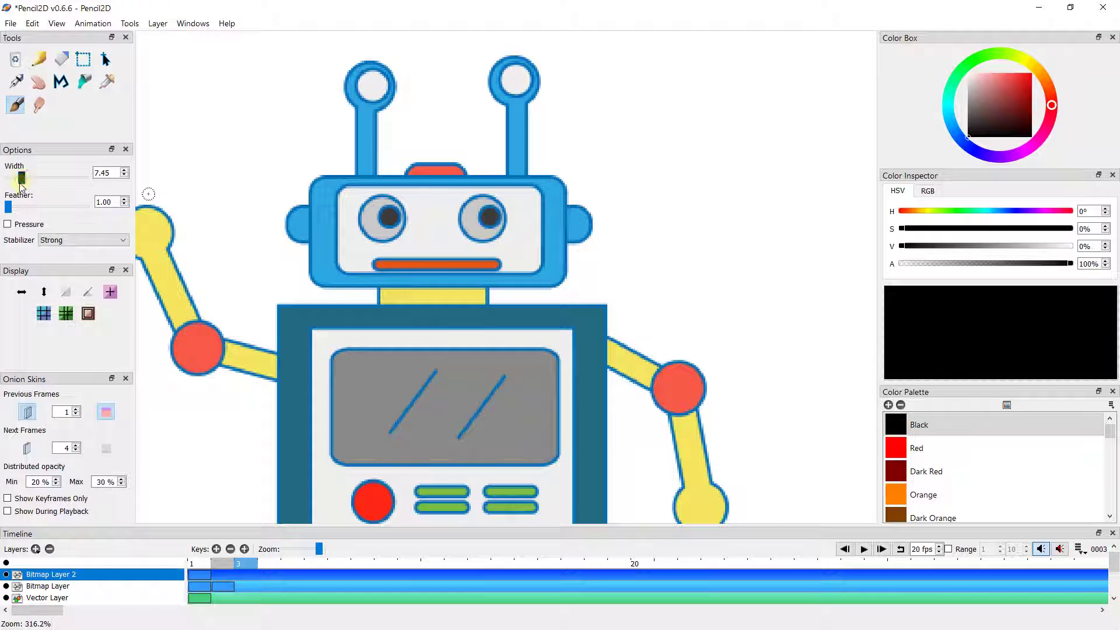
left_click_drag(23, 180, 19, 179)
mouse_move(313, 188)
left_mouse_down()
mouse_move(309, 262)
mouse_move(332, 284)
mouse_move(525, 286)
mouse_move(565, 269)
mouse_move(566, 187)
mouse_move(423, 173)
mouse_move(308, 187)
mouse_move(366, 162)
mouse_move(357, 167)
mouse_move(347, 61)
mouse_move(366, 57)
mouse_move(393, 71)
mouse_move(375, 169)
left_mouse_up()
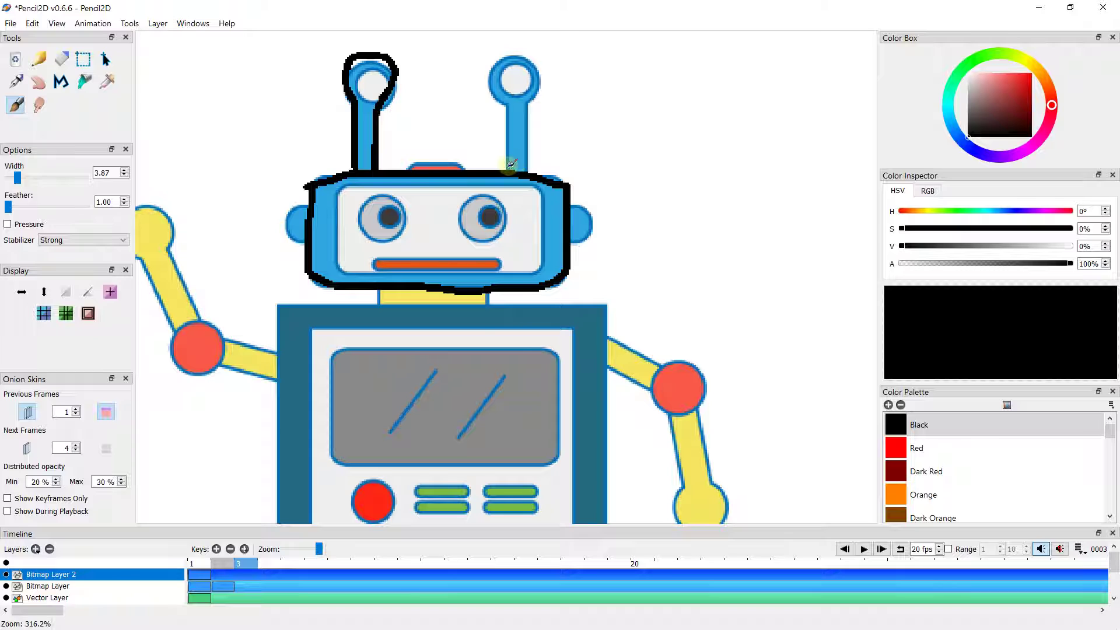
mouse_move(509, 168)
left_mouse_down()
mouse_move(501, 48)
mouse_move(537, 67)
mouse_move(522, 169)
left_mouse_up()
Undo the last brush stroke, the second antenna, and redo it.
left_click(57, 23)
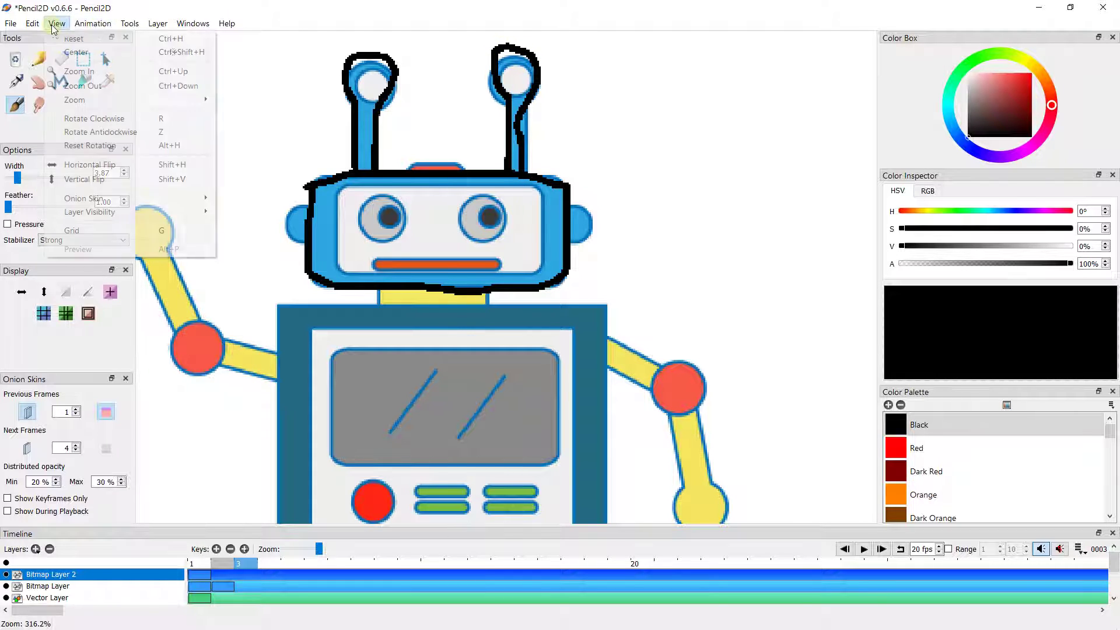
left_click(52, 39)
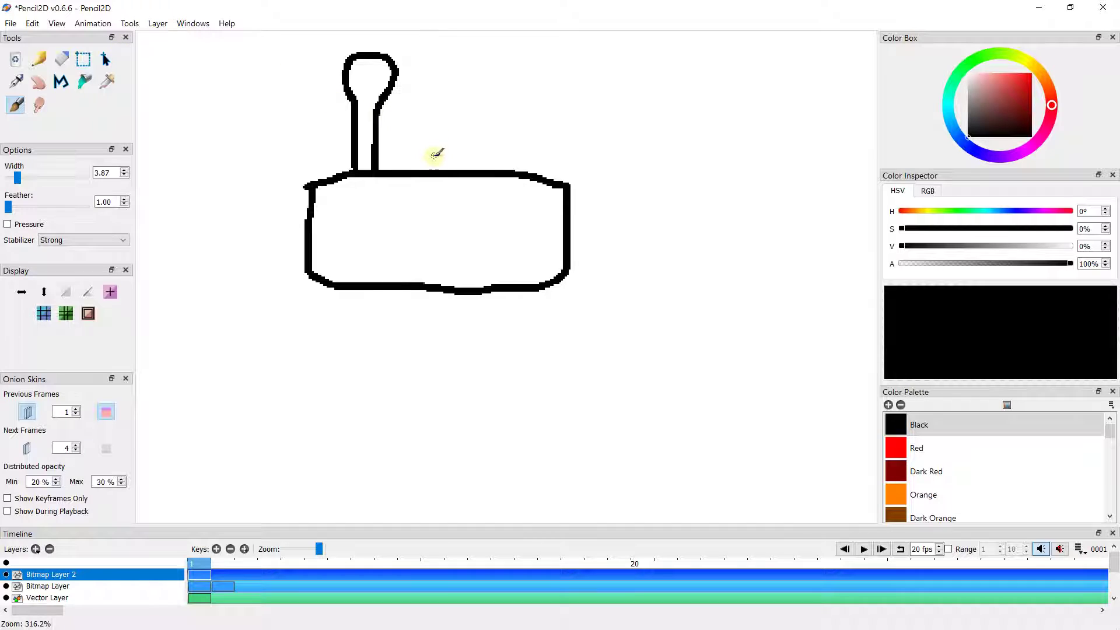
scroll(285, 172, "down", 2)
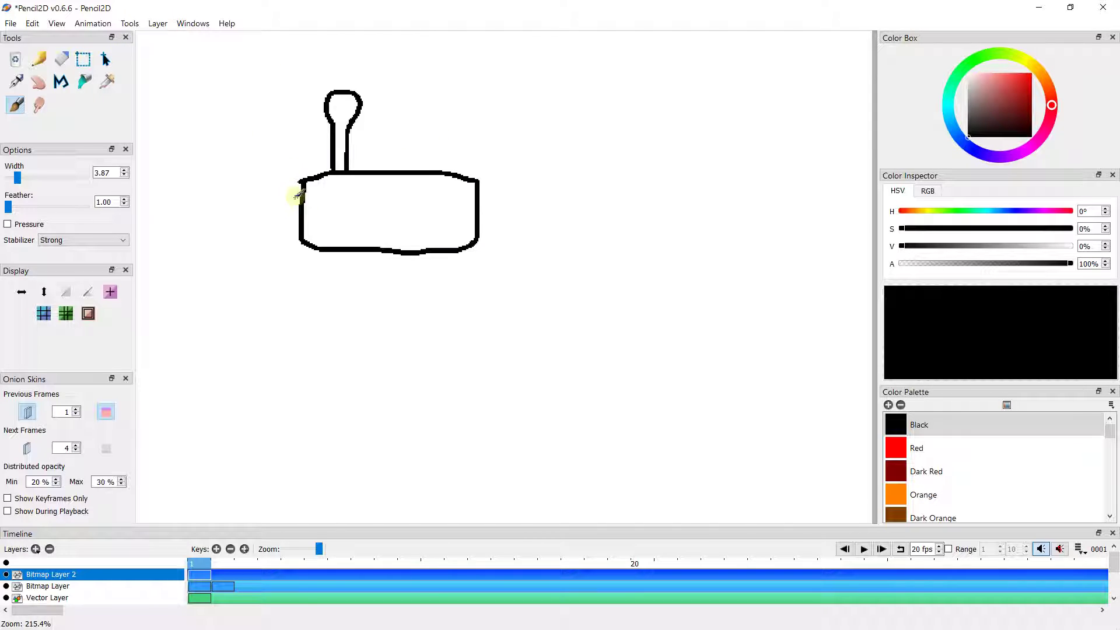
left_click(32, 23)
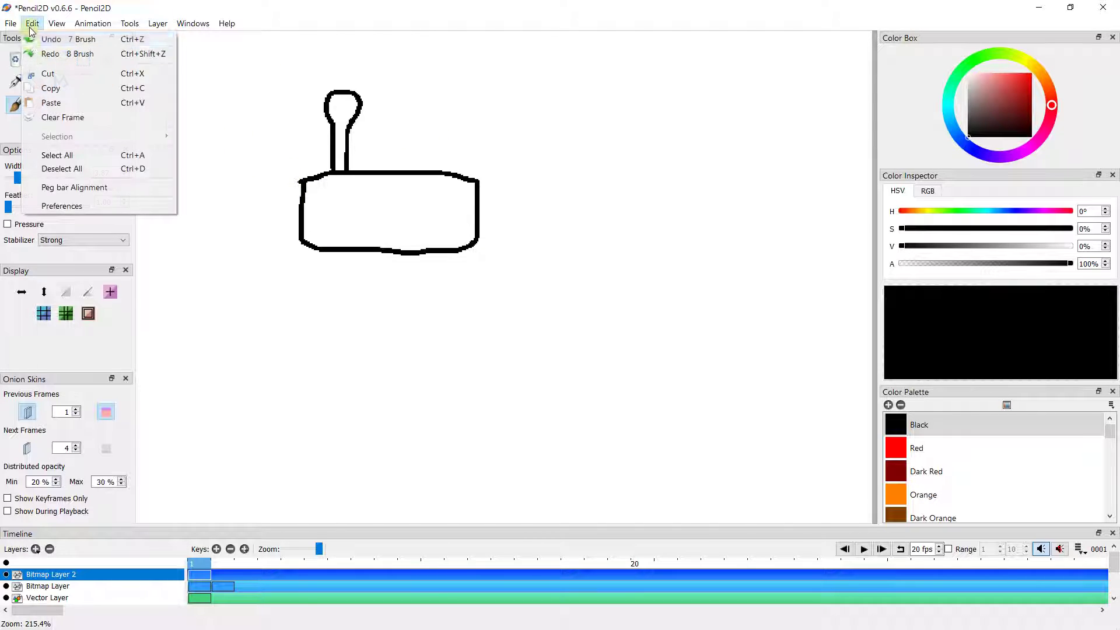
left_click(47, 52)
scroll(414, 208, "down", 6)
scroll(420, 210, "up", 2)
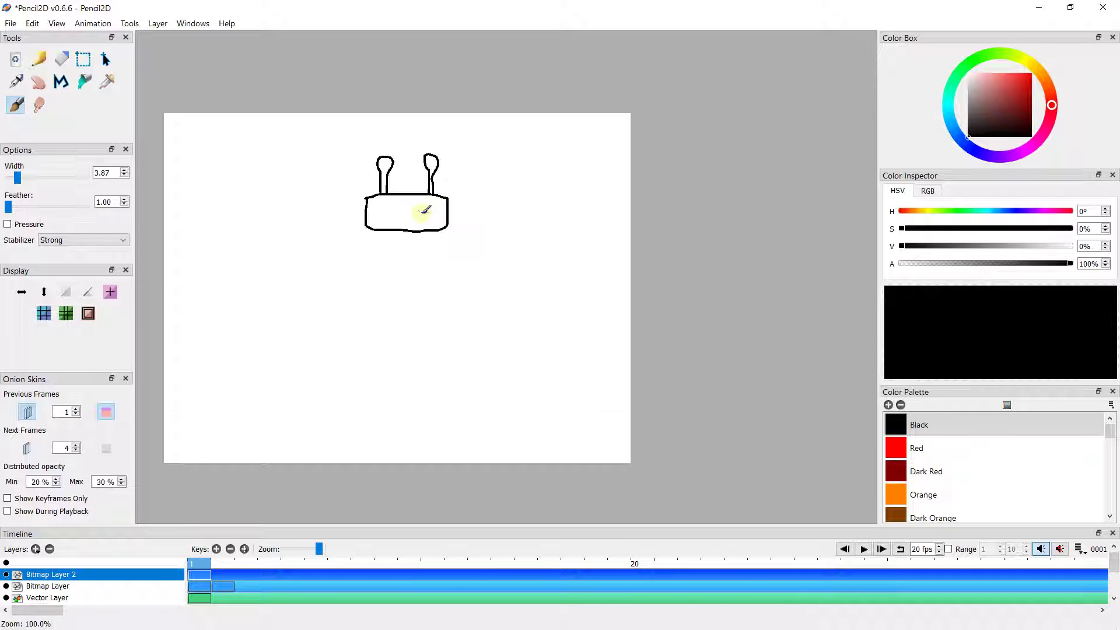
Draw two eyes, a nose and a smiling mouth inside the head outline on frame 1 of Bitmap Layer.
left_click(59, 586)
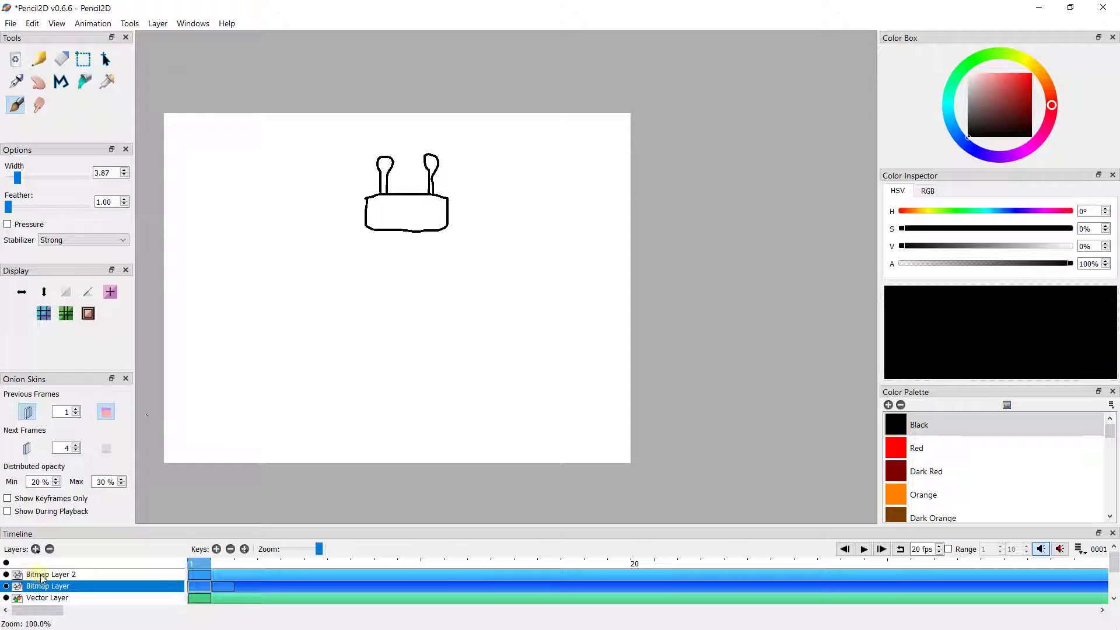
scroll(298, 266, "up", 3)
scroll(312, 242, "down", 5)
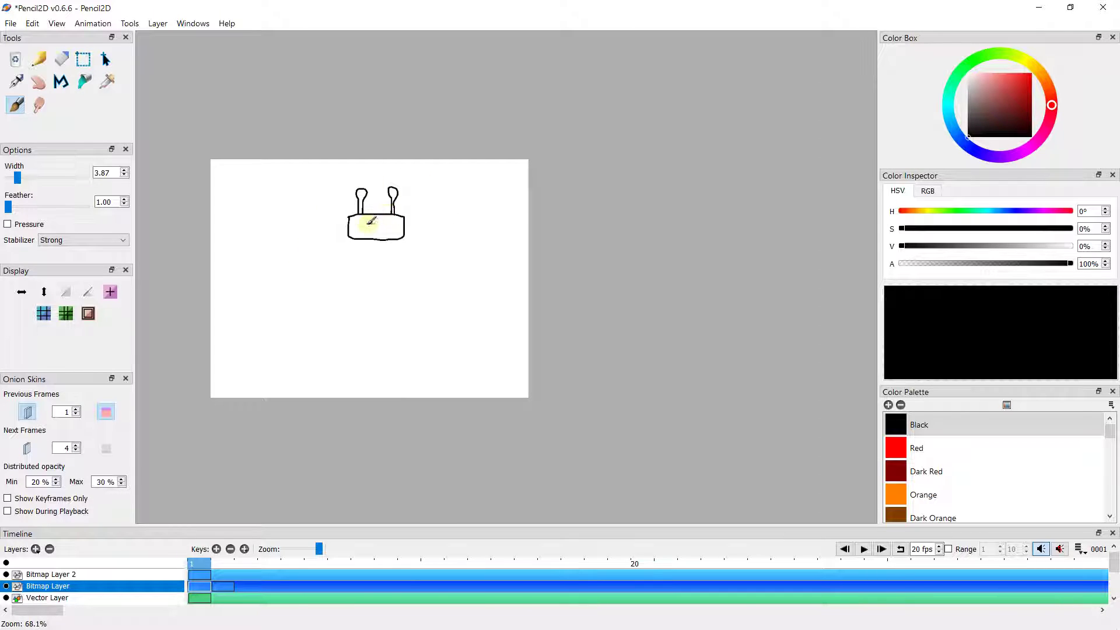
scroll(370, 219, "up", 5)
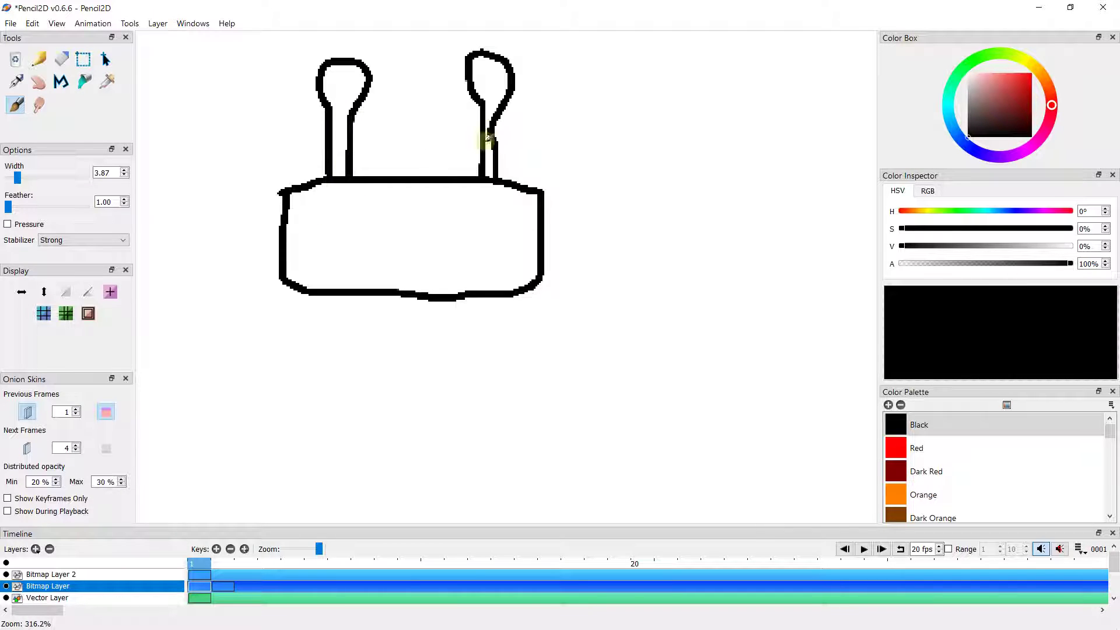
mouse_move(346, 200)
left_mouse_down()
mouse_move(331, 218)
mouse_move(359, 224)
mouse_move(341, 204)
left_mouse_up()
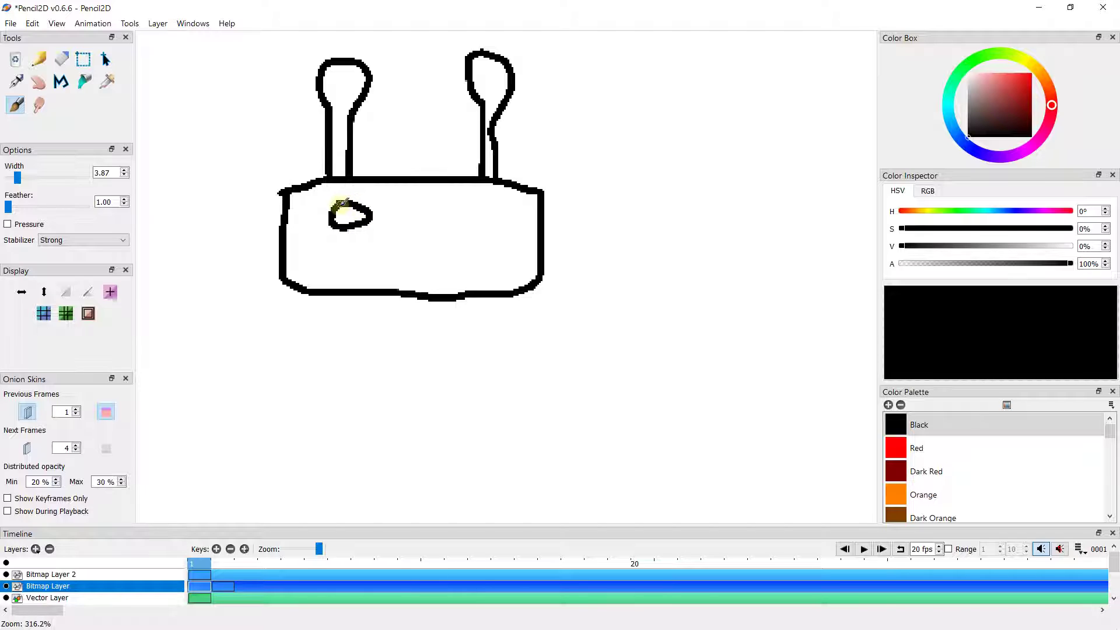
mouse_move(442, 197)
left_mouse_down()
mouse_move(462, 218)
mouse_move(448, 199)
mouse_move(391, 242)
mouse_move(429, 253)
left_mouse_up()
mouse_move(348, 262)
left_mouse_down()
mouse_move(393, 273)
mouse_move(473, 255)
left_mouse_up()
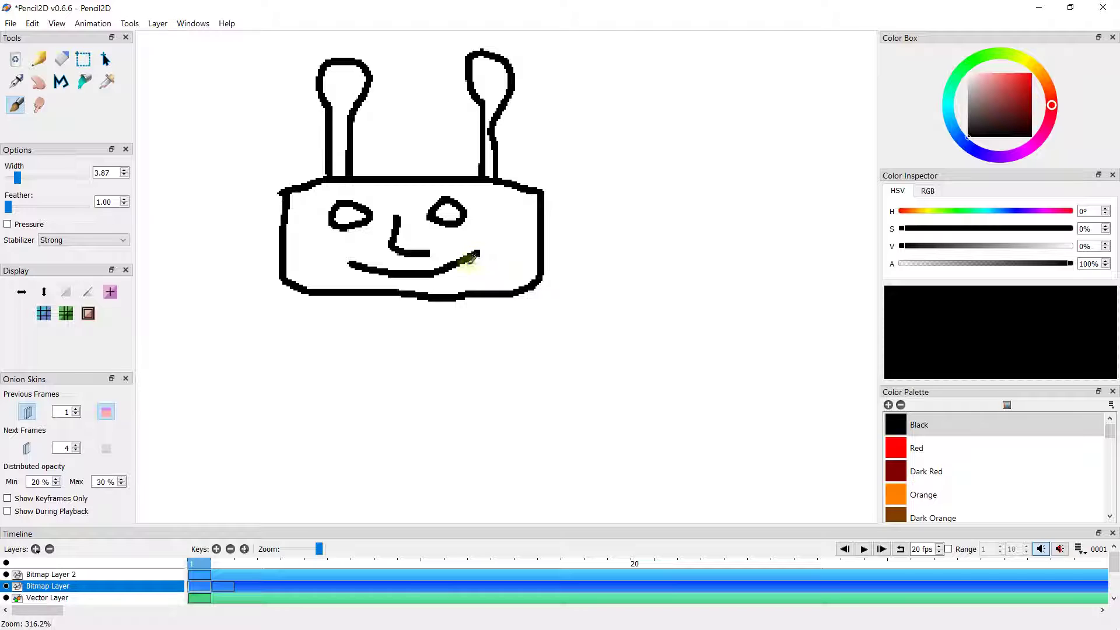
scroll(353, 231, "down", 5)
left_click_drag(351, 229, 377, 223)
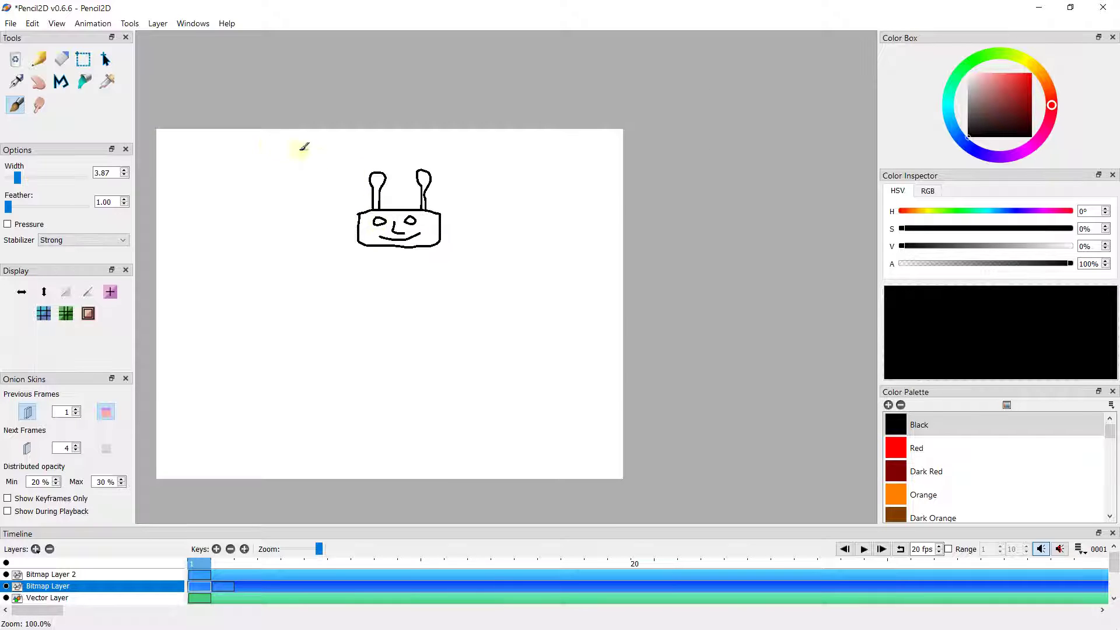
Clear the face drawing from frame 1 of Bitmap Layer.
left_click(6, 24)
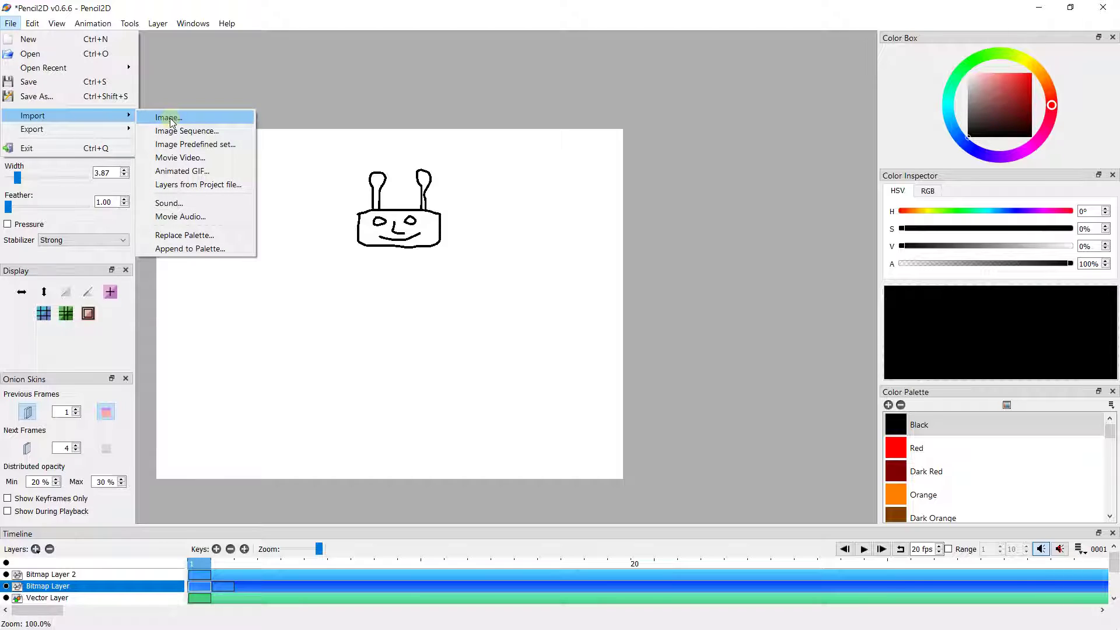
left_click(122, 226)
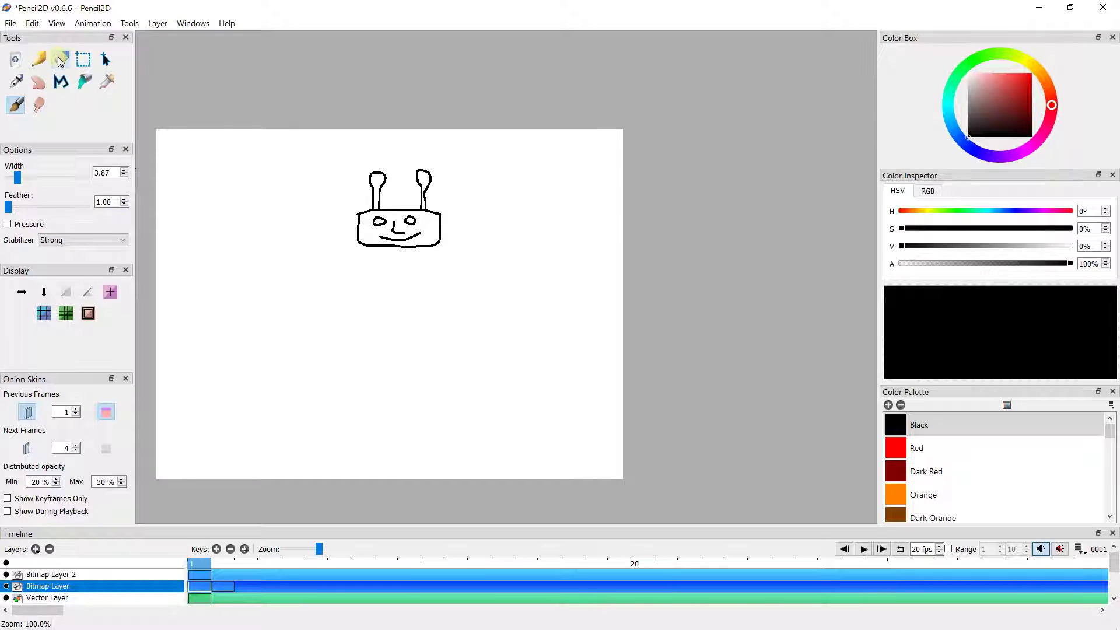
left_click(17, 62)
Compare frames 1 and 2 to check where the robot image and the traced outline appear.
left_click(219, 561)
left_click(195, 562)
left_click(217, 562)
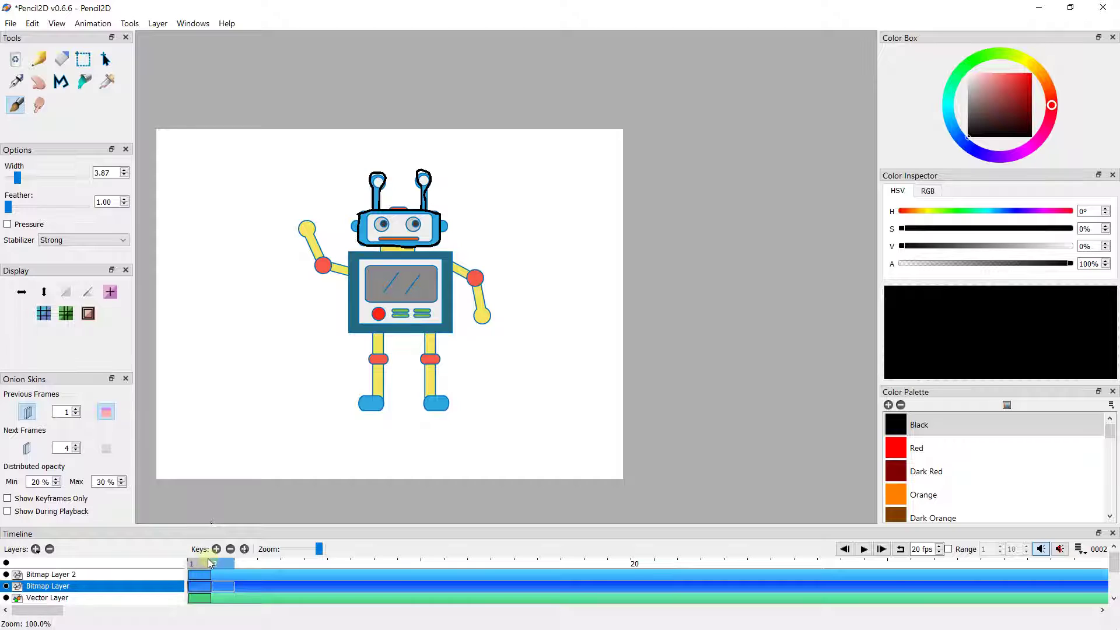
left_click(198, 563)
left_click(219, 565)
scroll(449, 191, "up", 10)
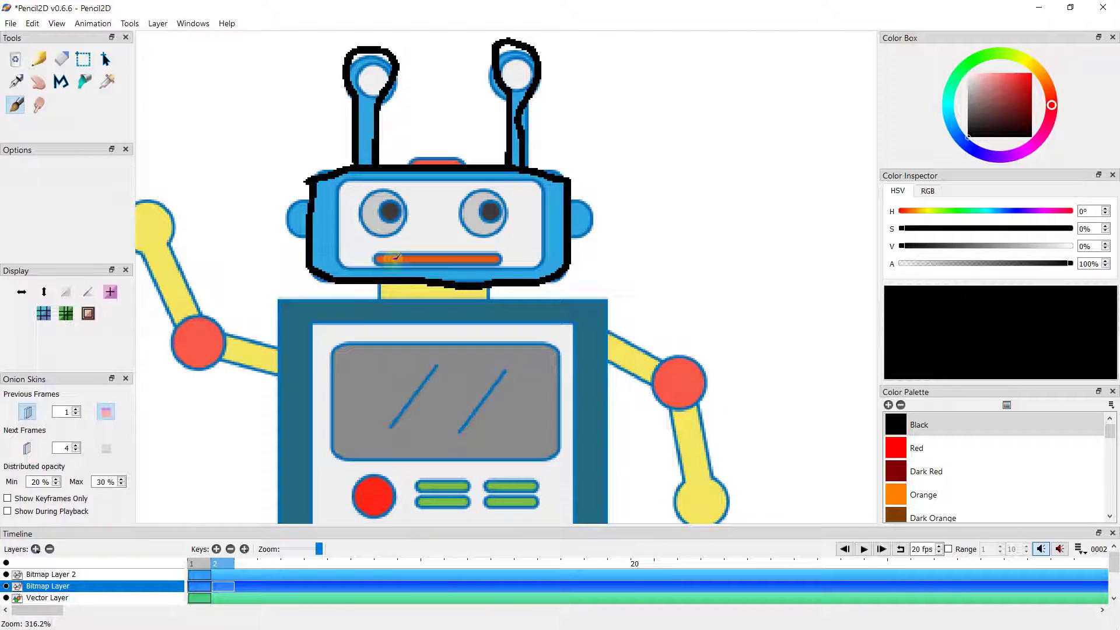
scroll(330, 175, "down", 3)
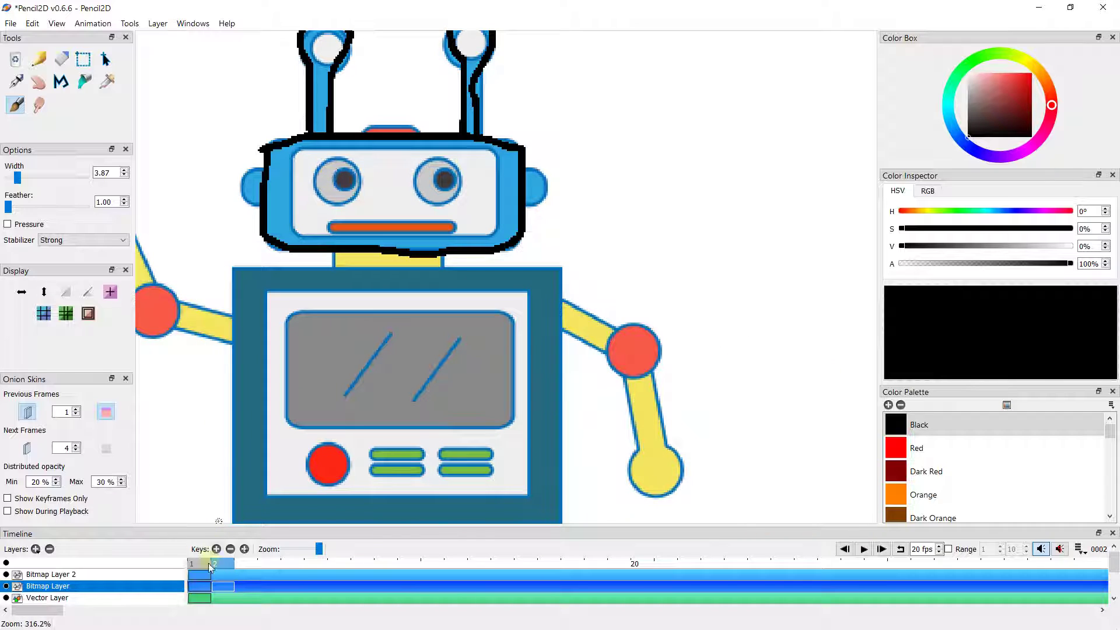
Cut the whole robot image from frame 2 of Bitmap Layer and paste it into frame 1.
left_click(220, 586)
left_click(32, 24)
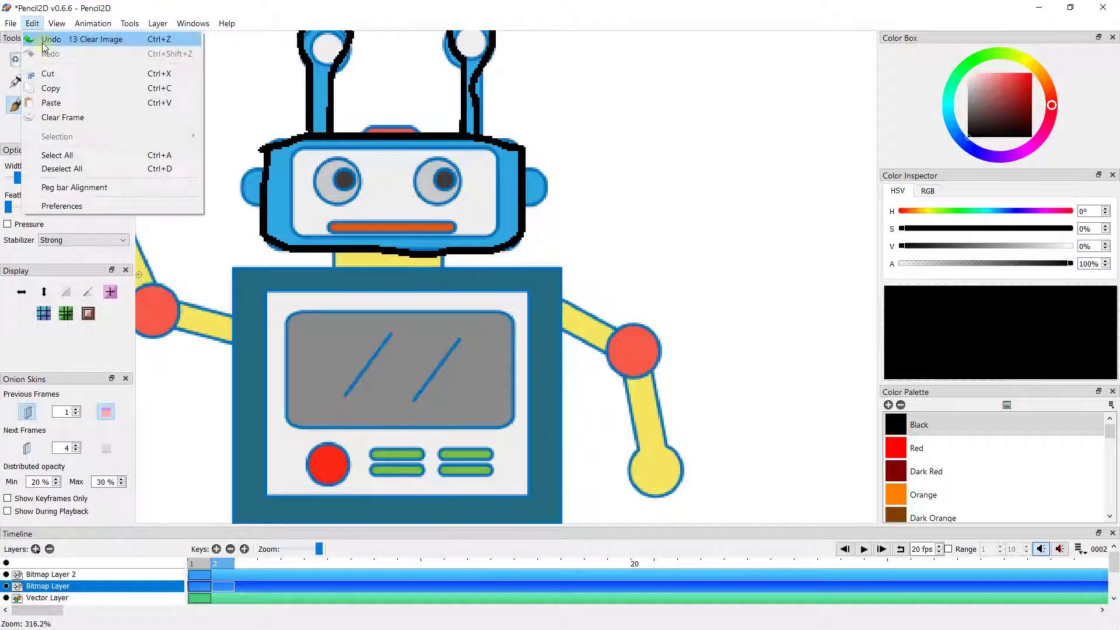
left_click(55, 75)
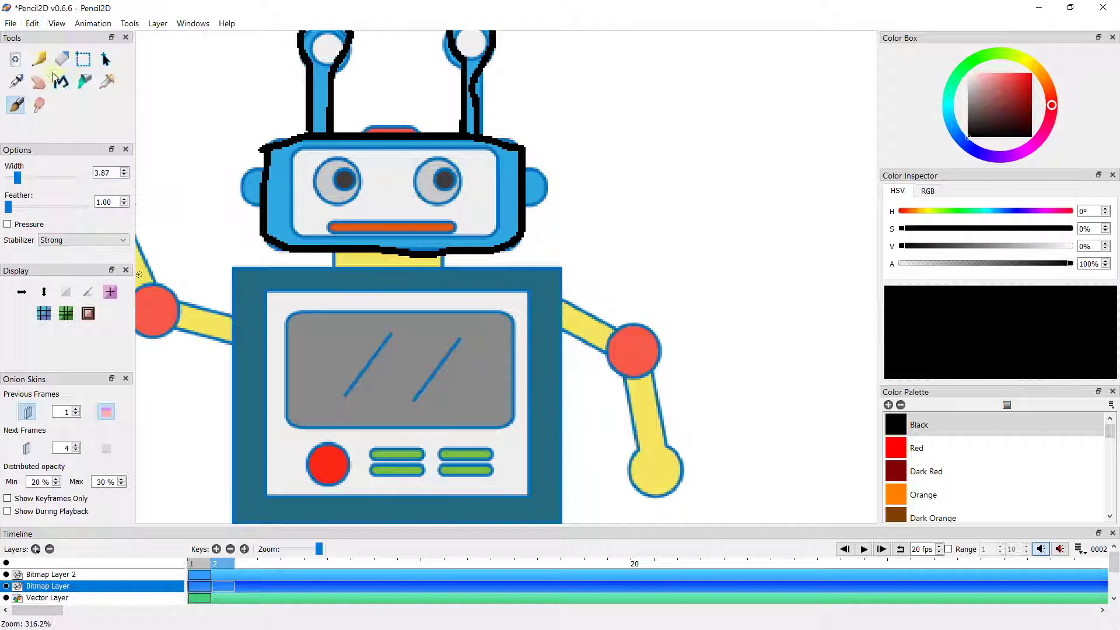
left_click(32, 23)
left_click(56, 155)
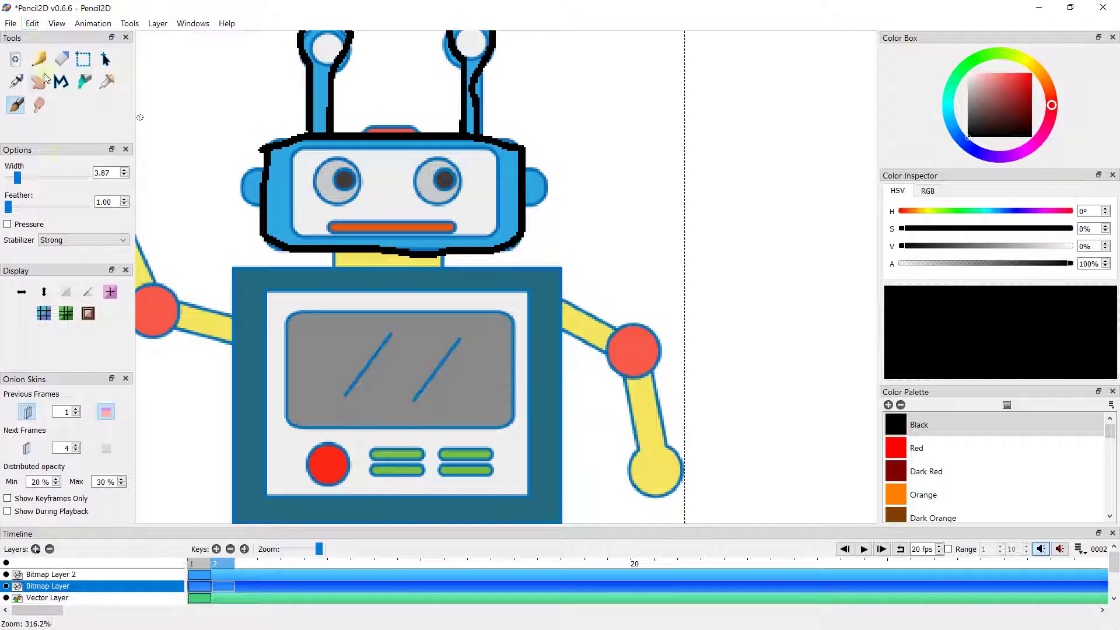
left_click(32, 24)
left_click(51, 75)
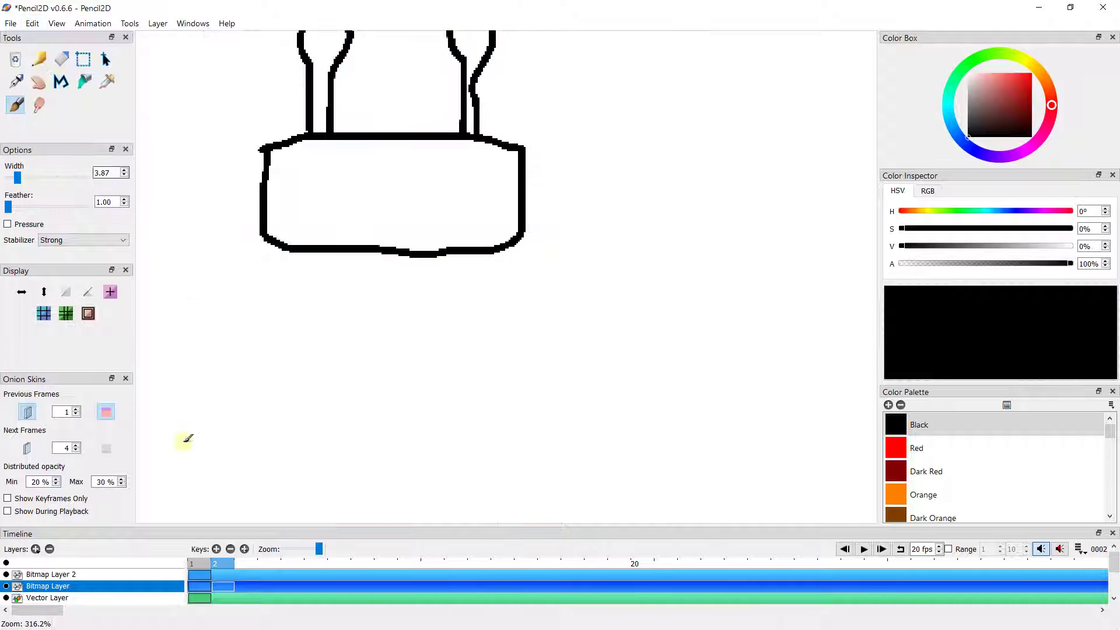
left_click(199, 563)
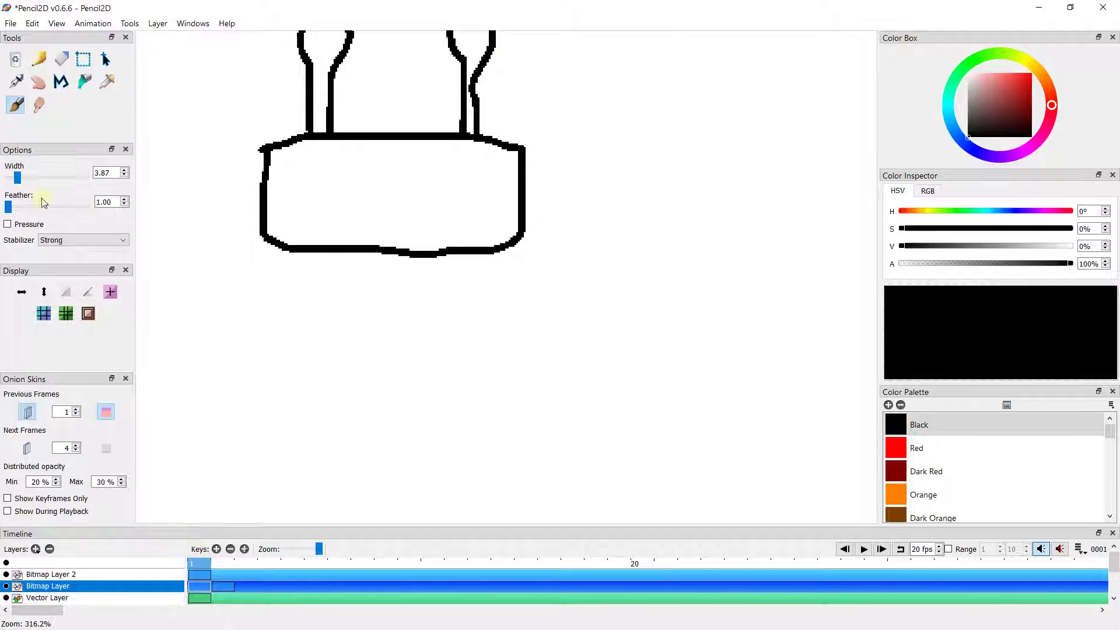
left_click(32, 23)
left_click(55, 103)
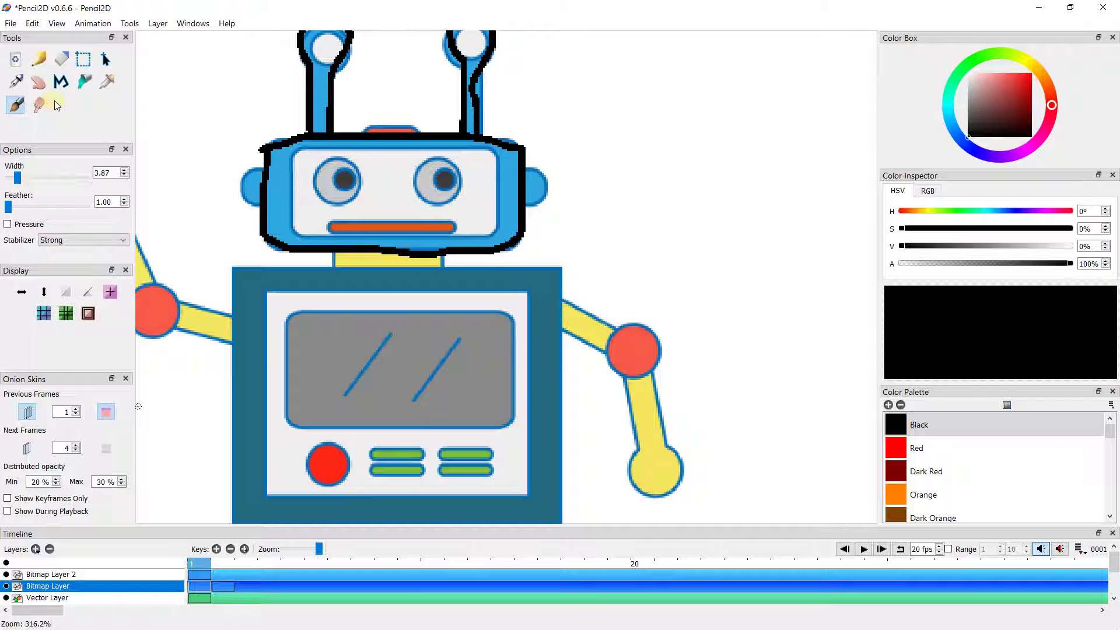
Trace the robot's eyes, mouth, ears and the dome on its head in black on Bitmap Layer, frame 1.
scroll(350, 186, "up", 4)
mouse_move(389, 204)
left_mouse_down()
mouse_move(390, 248)
mouse_move(416, 266)
mouse_move(453, 266)
mouse_move(485, 224)
mouse_move(458, 170)
mouse_move(408, 178)
mouse_move(392, 198)
left_mouse_up()
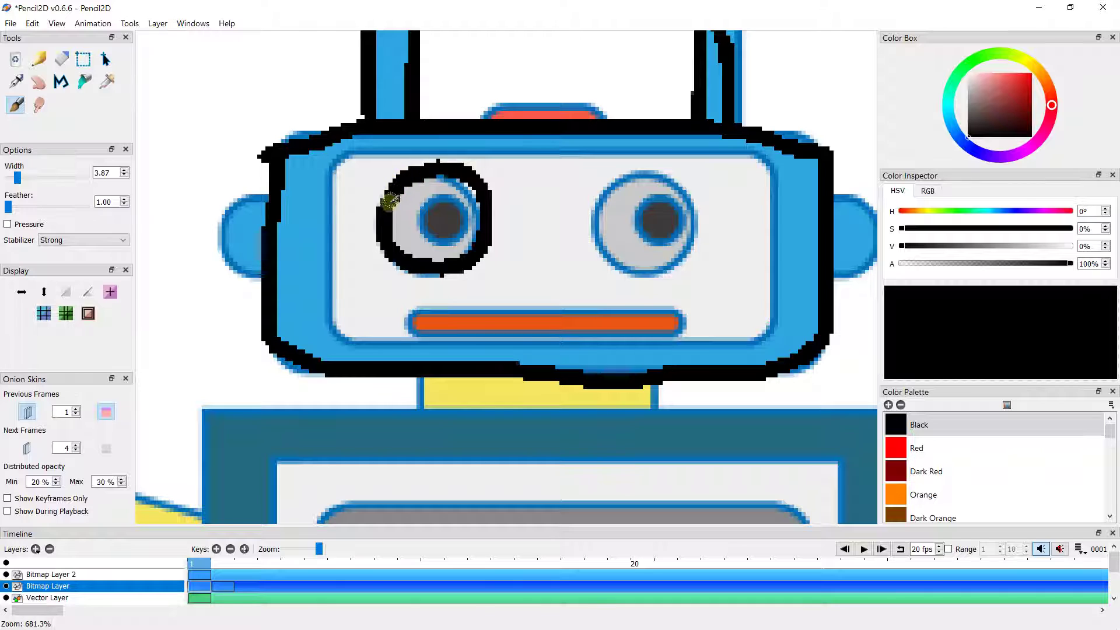
mouse_move(587, 195)
left_mouse_down()
mouse_move(587, 233)
mouse_move(653, 285)
mouse_move(699, 248)
mouse_move(675, 192)
mouse_move(622, 182)
mouse_move(592, 191)
left_mouse_up()
left_click_drag(446, 310, 634, 314)
mouse_move(270, 206)
left_mouse_down()
mouse_move(216, 207)
mouse_move(238, 261)
mouse_move(289, 281)
left_mouse_up()
scroll(551, 175, "down", 2)
mouse_move(735, 188)
left_mouse_down()
mouse_move(758, 185)
mouse_move(755, 249)
mouse_move(738, 244)
left_mouse_up()
mouse_move(496, 132)
left_mouse_down()
mouse_move(539, 109)
mouse_move(601, 140)
left_mouse_up()
Set the brush width to 2.27 and outline the pupils in both eyes.
left_click_drag(26, 173, 14, 179)
scroll(364, 205, "up", 2)
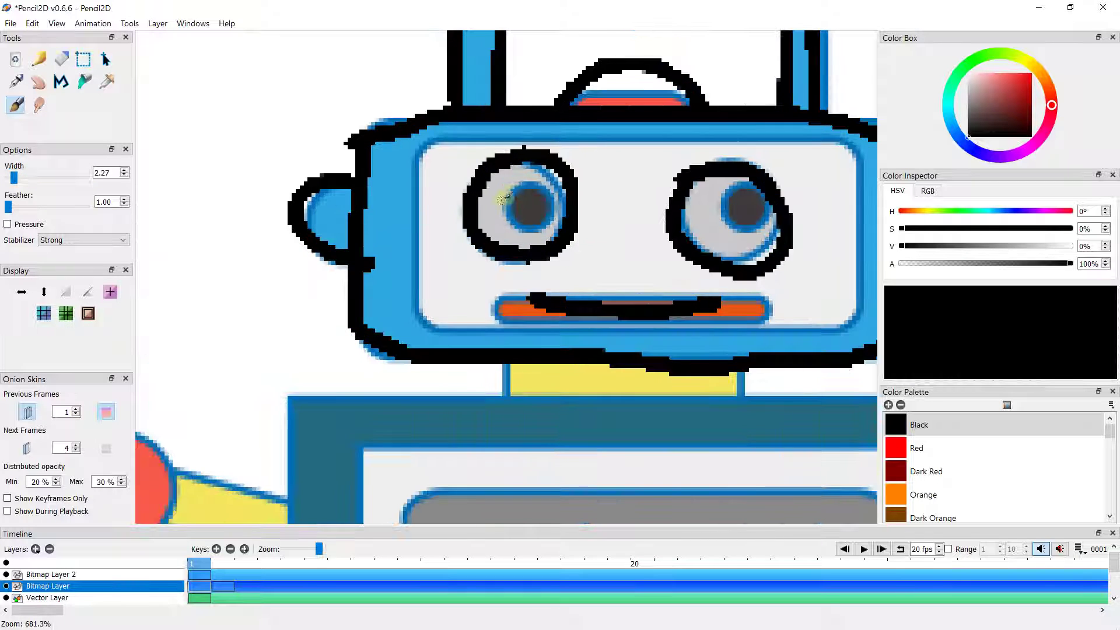
mouse_move(539, 195)
left_mouse_down()
mouse_move(512, 184)
mouse_move(503, 207)
left_mouse_up()
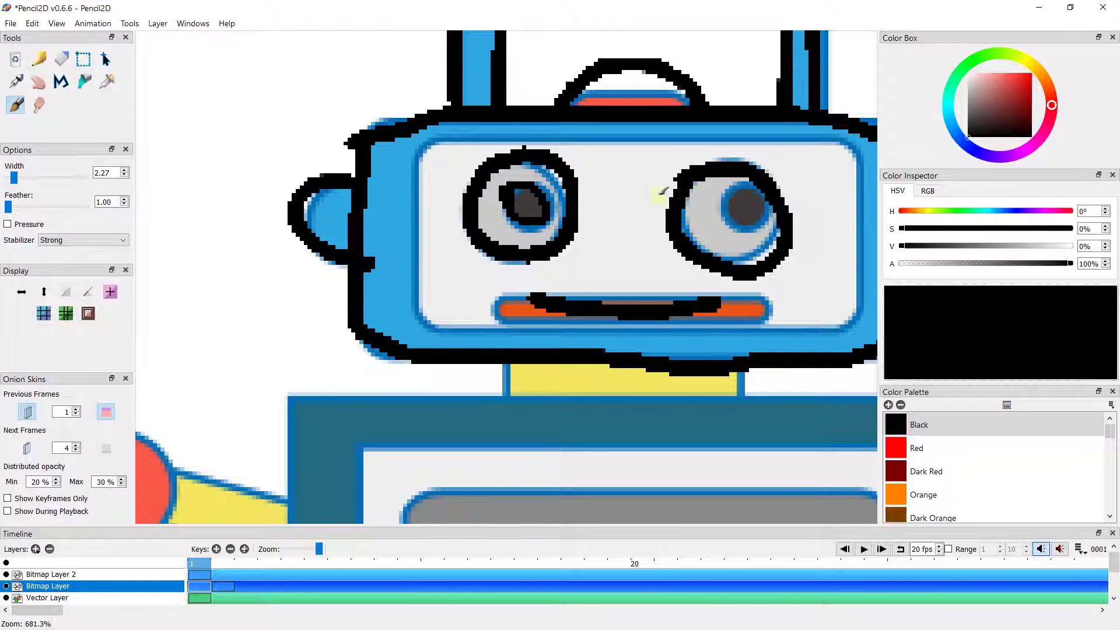
mouse_move(720, 201)
left_mouse_down()
mouse_move(719, 225)
mouse_move(750, 224)
mouse_move(722, 205)
left_mouse_up()
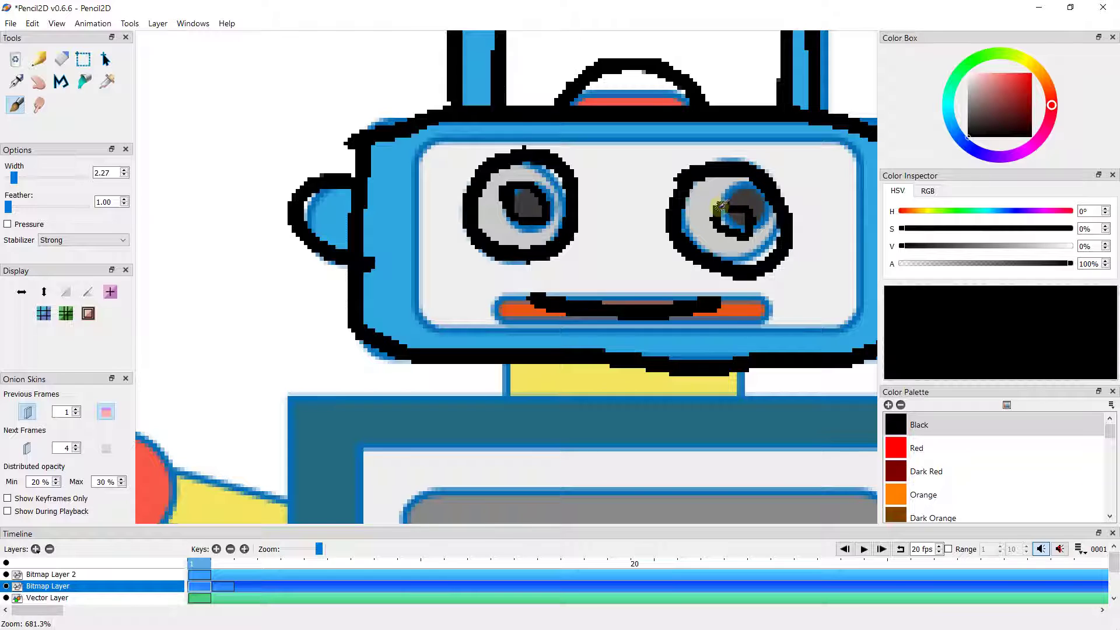
Delete Bitmap Layer, which holds the robot image, and confirm the deletion.
scroll(645, 213, "down", 4)
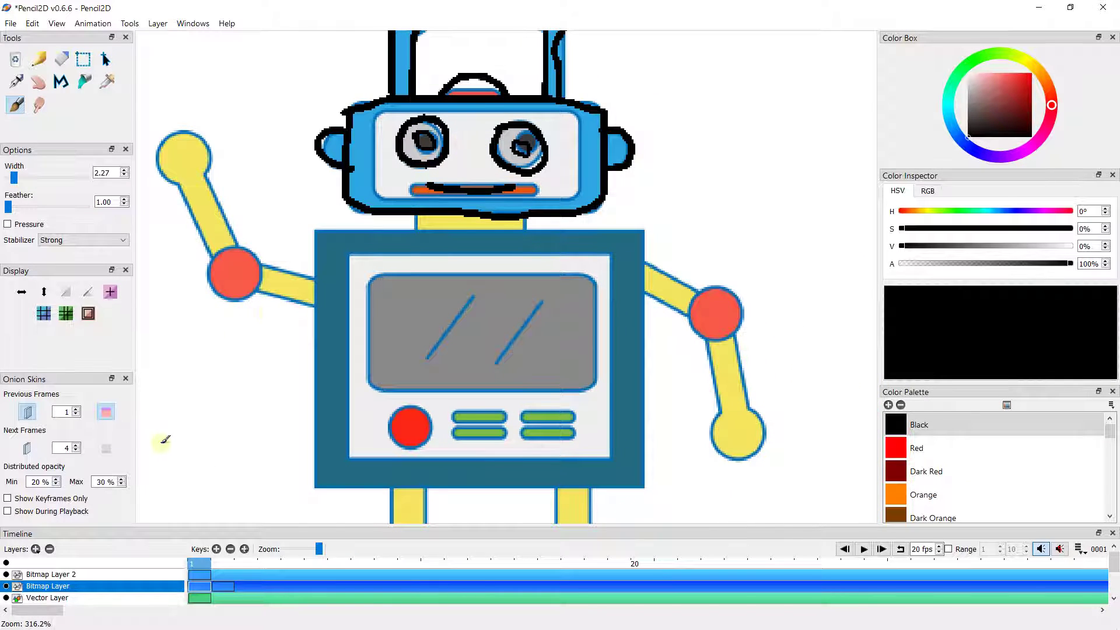
left_click(50, 548)
left_click(617, 344)
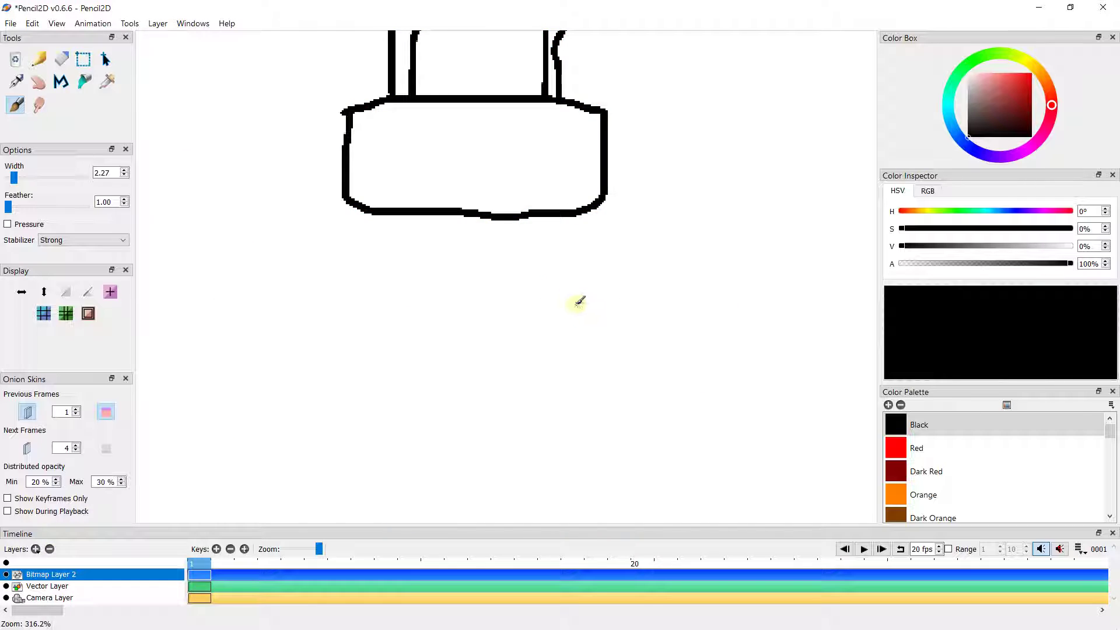
Undo the two antenna strokes on Bitmap Layer 2.
scroll(568, 279, "down", 3)
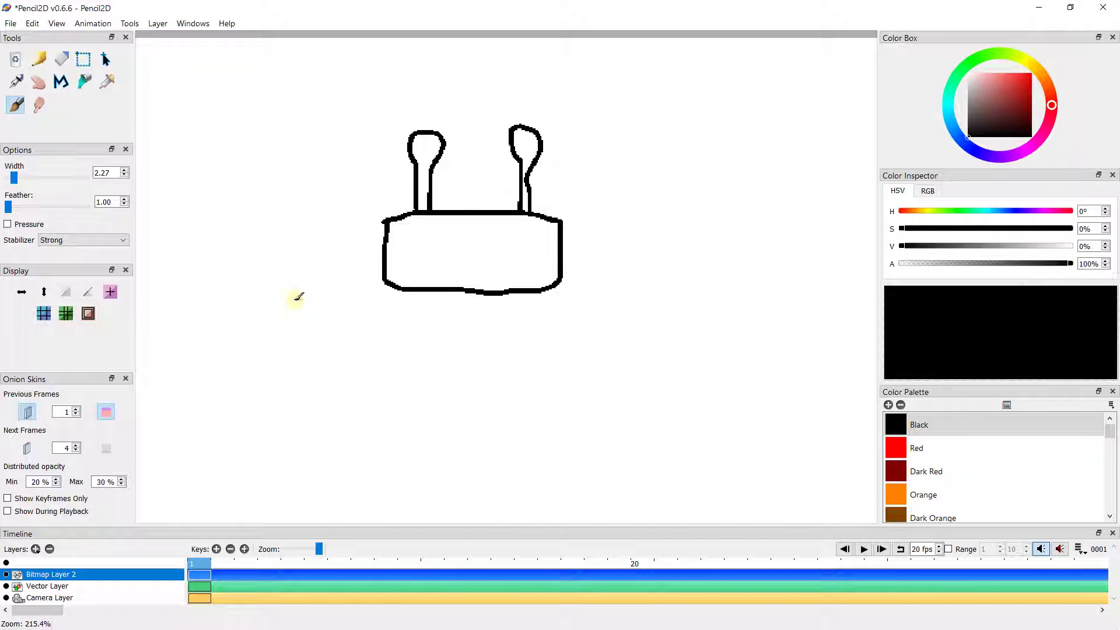
left_click(34, 24)
left_click(42, 37)
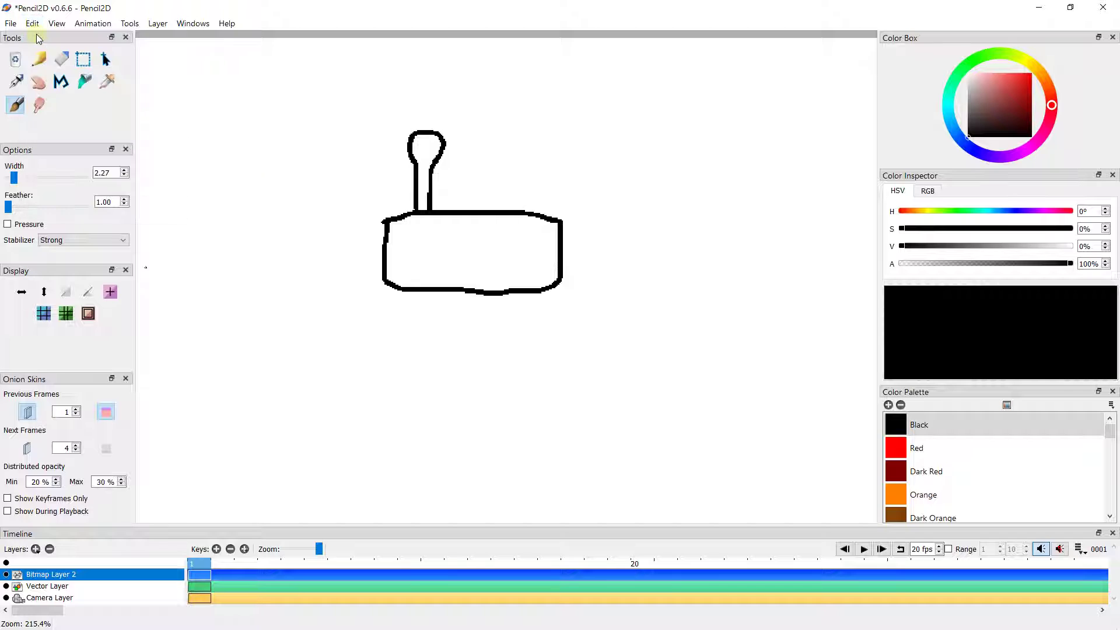
left_click(32, 23)
left_click(36, 37)
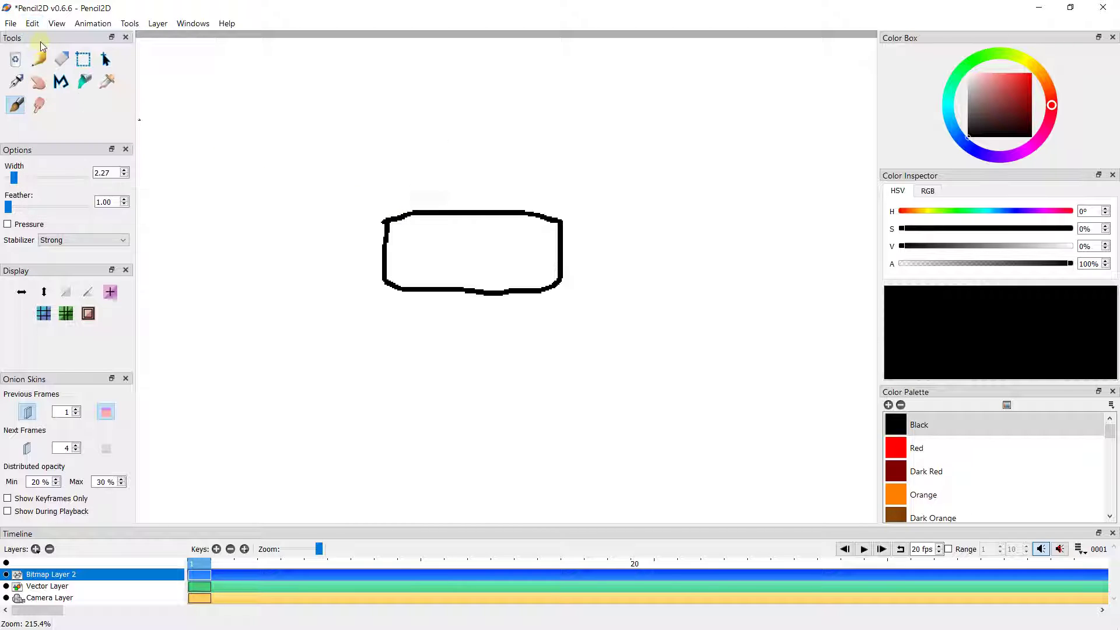
scroll(401, 235, "down", 3)
scroll(400, 236, "up", 5)
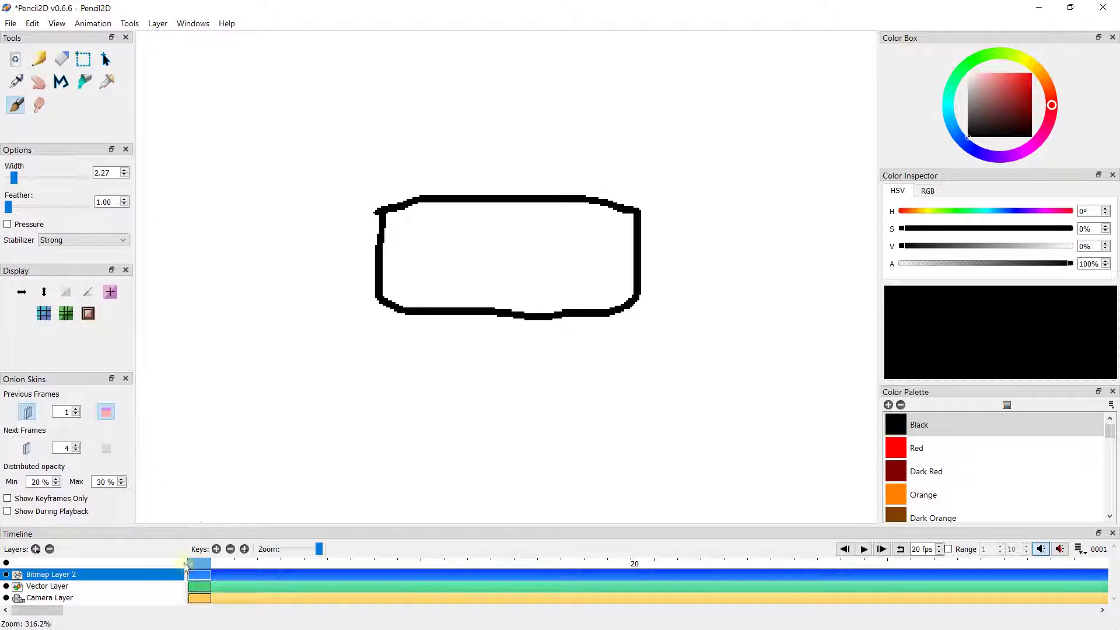
Erase the remaining head outline from frame 1 of Bitmap Layer 2 and activate the Move tool.
left_click(196, 588)
left_click(201, 573)
left_click(59, 60)
mouse_move(379, 212)
left_mouse_down()
mouse_move(612, 176)
mouse_move(651, 233)
mouse_move(410, 246)
left_mouse_up()
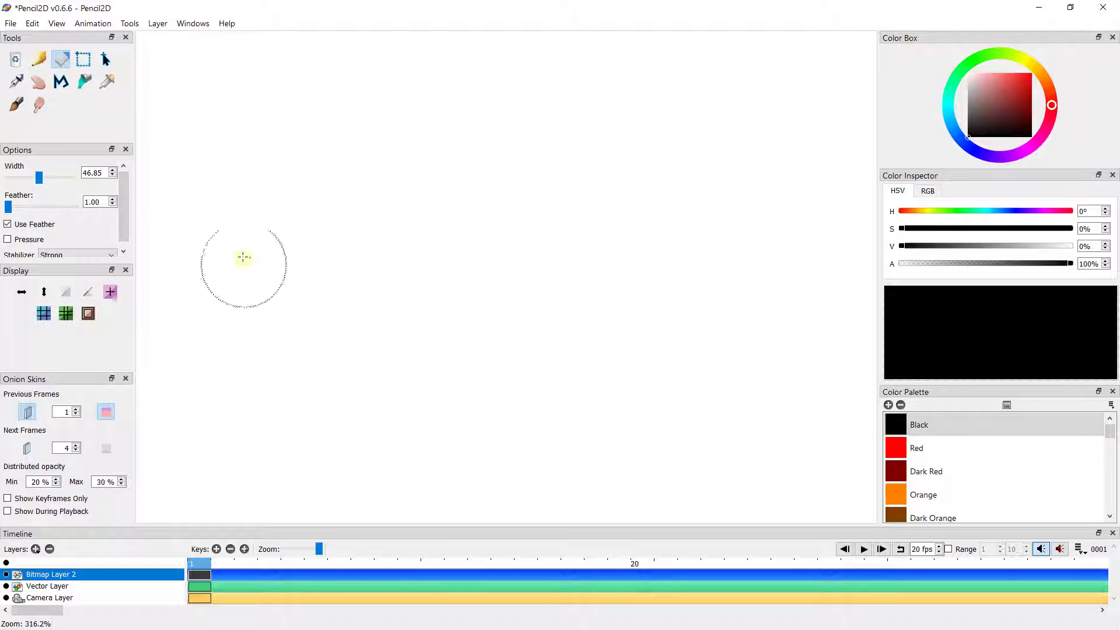
scroll(240, 255, "down", 5)
left_click_drag(239, 255, 340, 182)
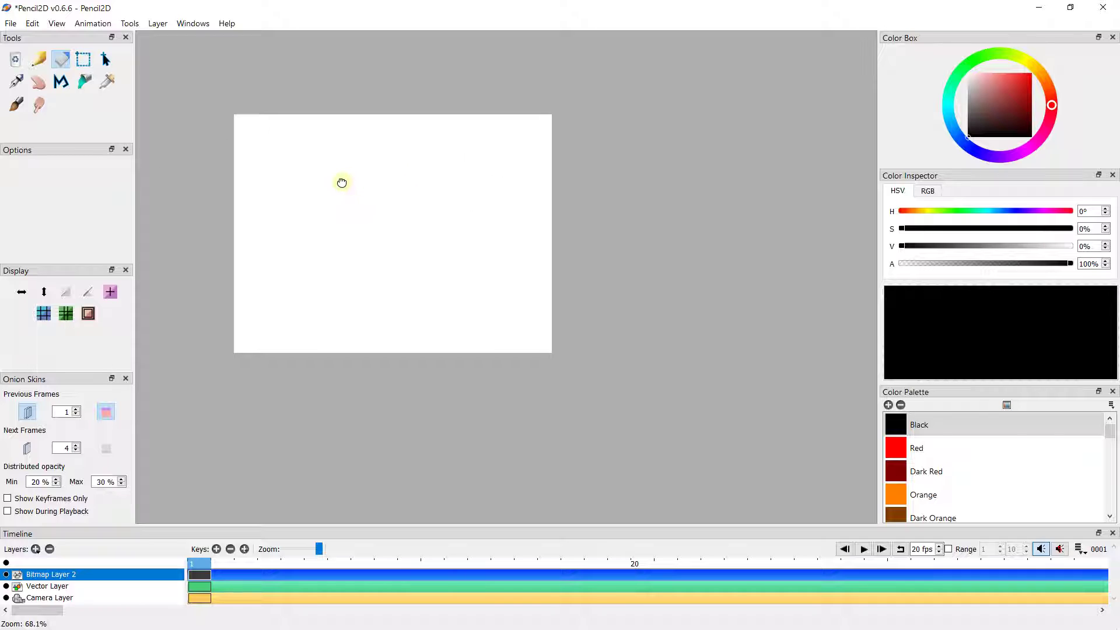
left_click(105, 60)
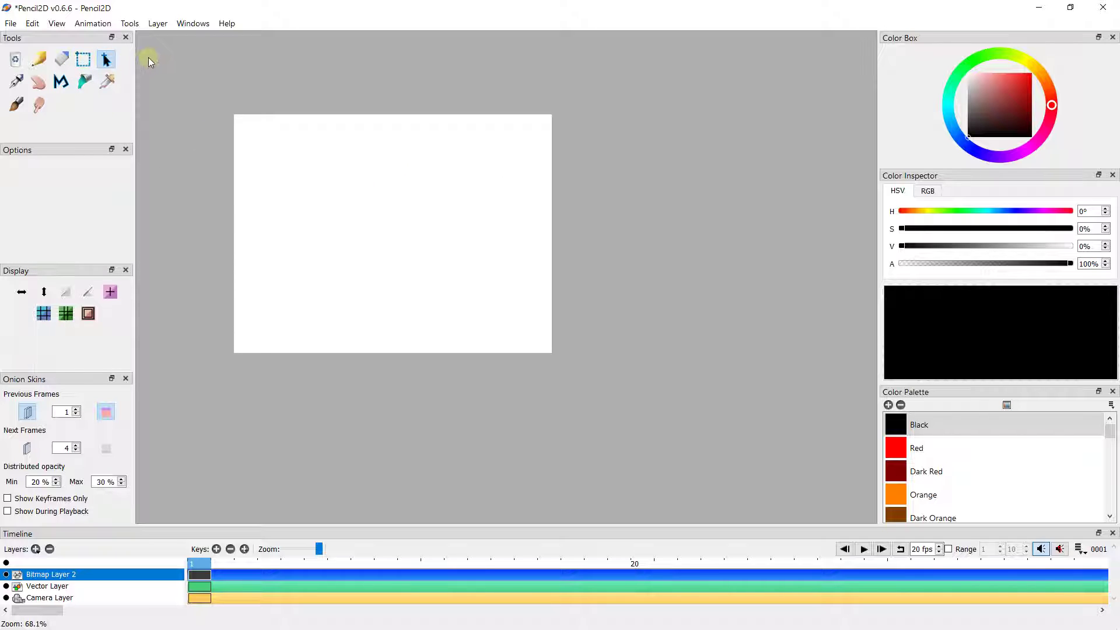